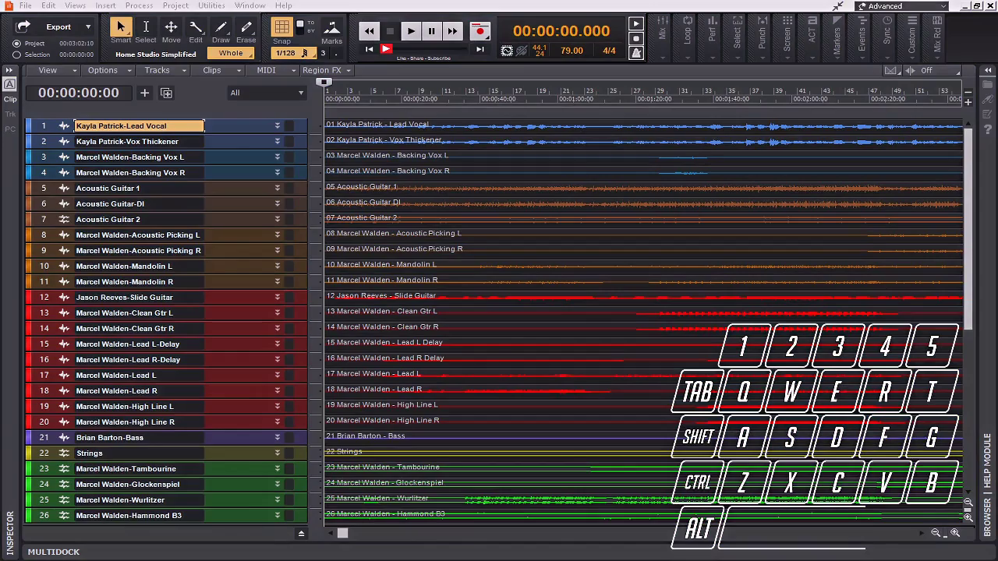
# - Show a taller Arranger track and play the song until the lead vocal comes in
pyautogui.press('a')
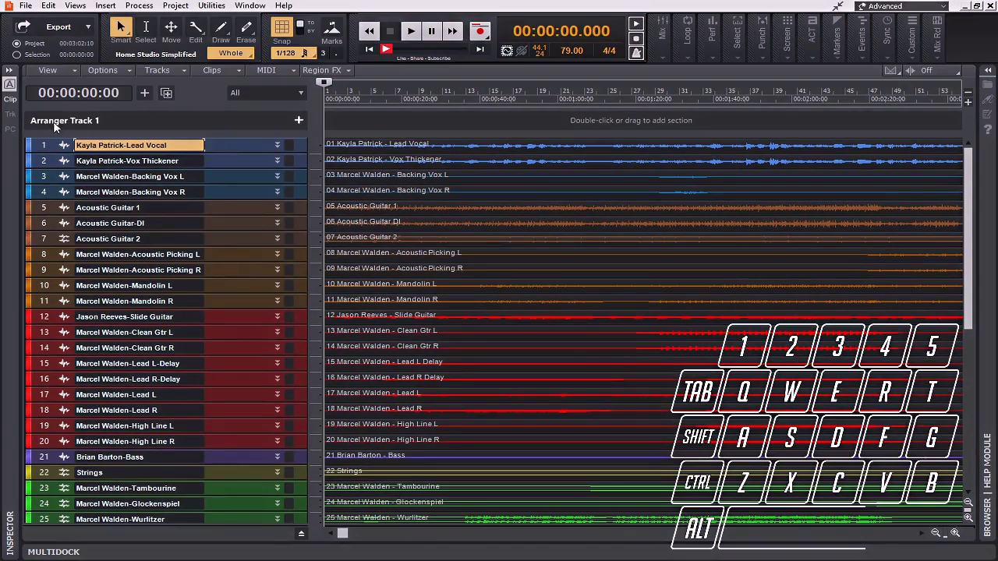
pyautogui.moveTo(241, 142); pyautogui.dragTo(240, 204)
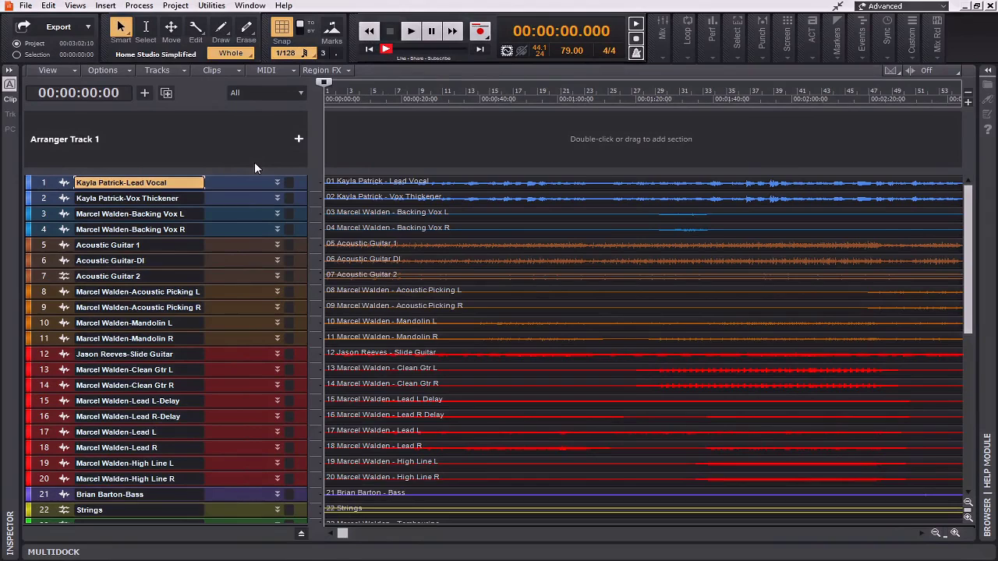
pyautogui.click(414, 32)
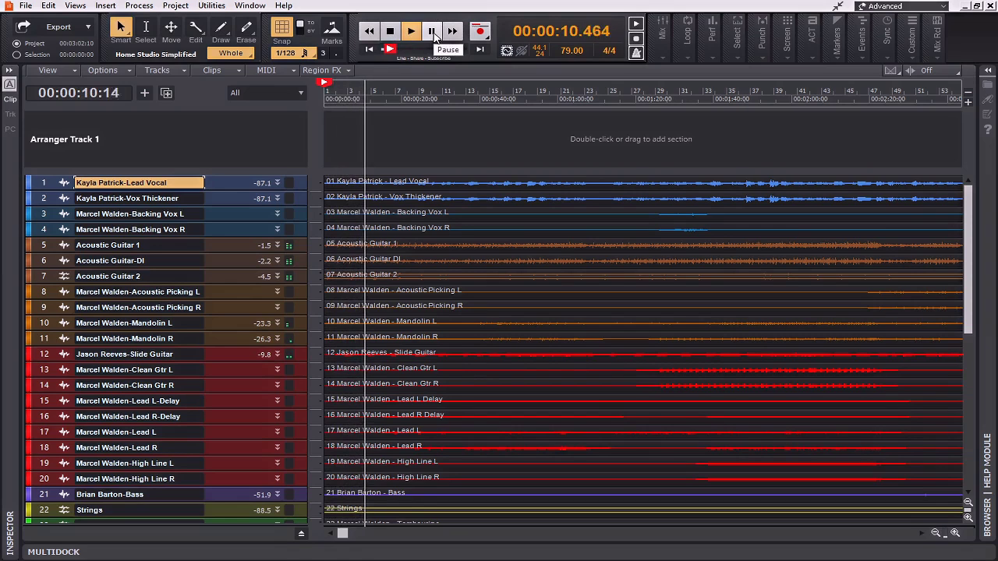
pyautogui.click(432, 32)
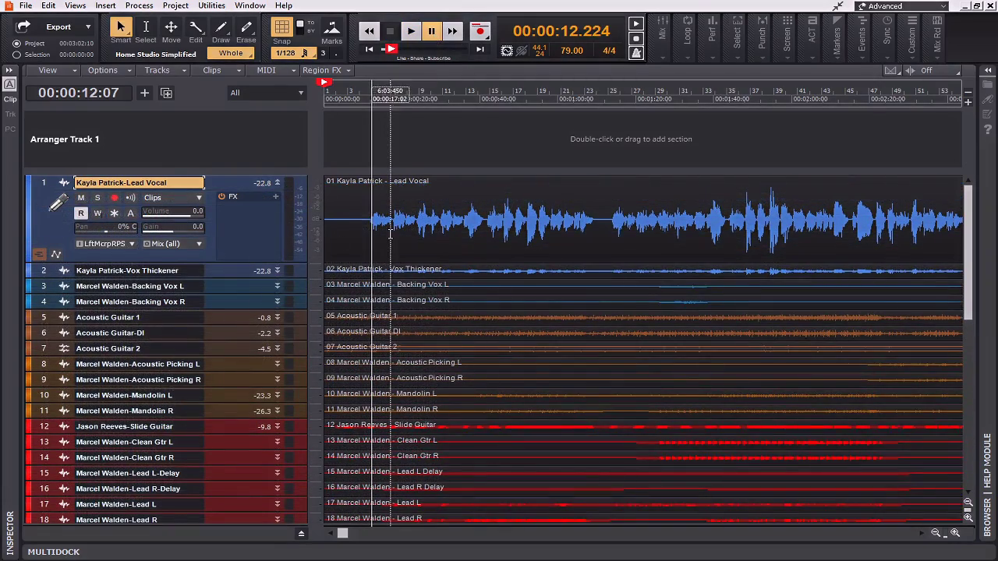
# - Zoom in and set the now time to 11.843 s, where the lead vocal begins
pyautogui.scroll(2, 439, 250)
pyautogui.scroll(1, 439, 249)
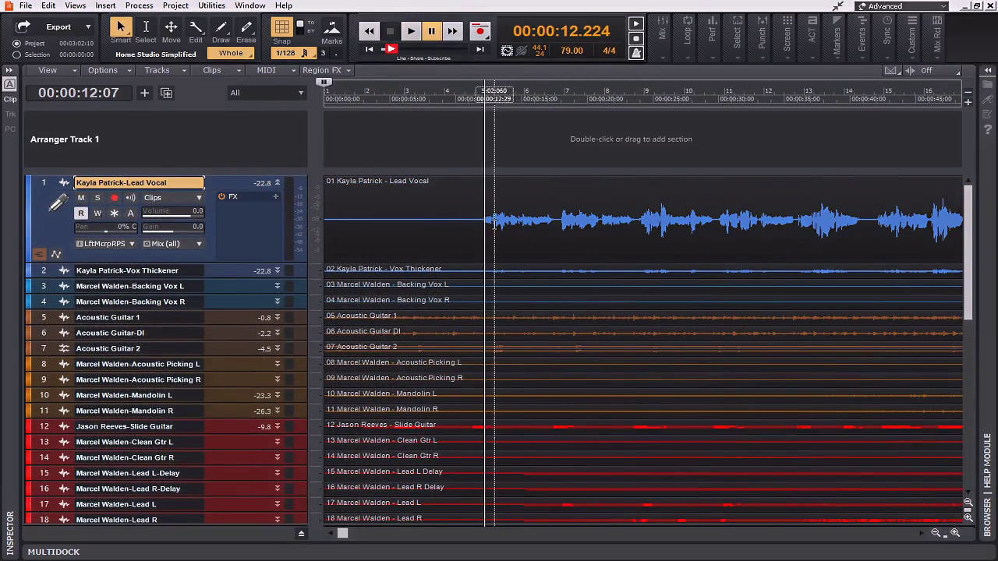
pyautogui.click(482, 222)
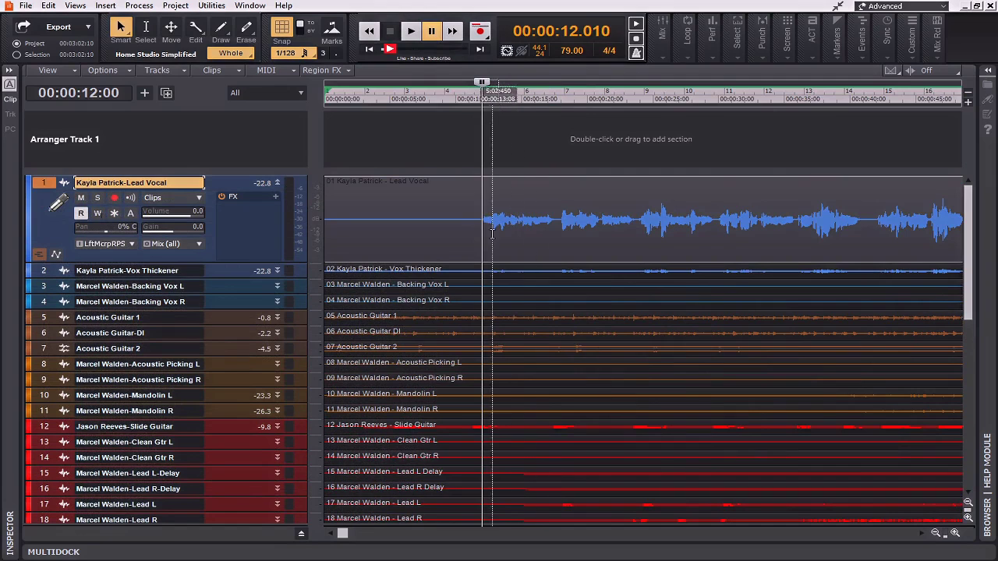
pyautogui.click(484, 225)
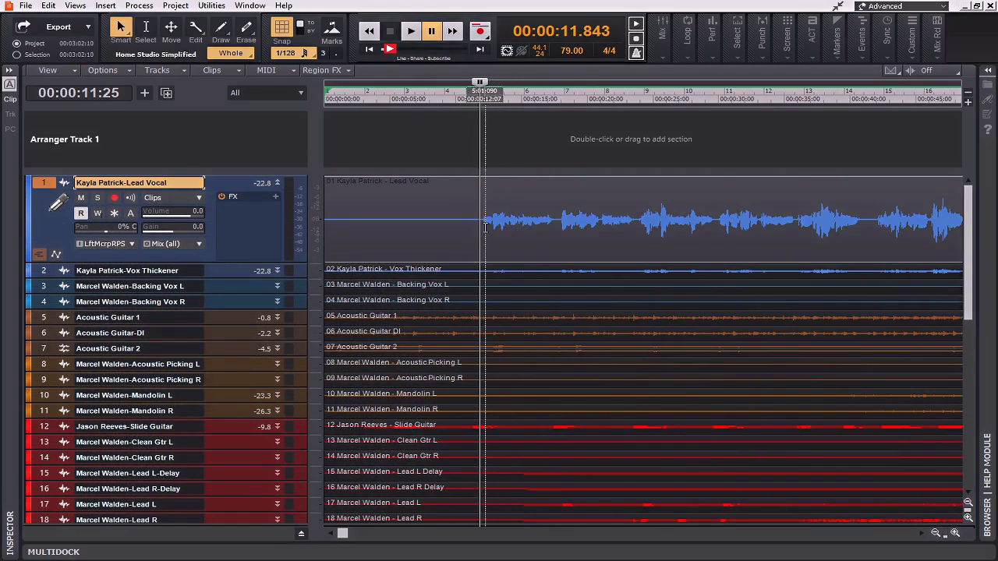
# - Insert a marker named Verse 1 at the now time
pyautogui.rightClick(482, 102)
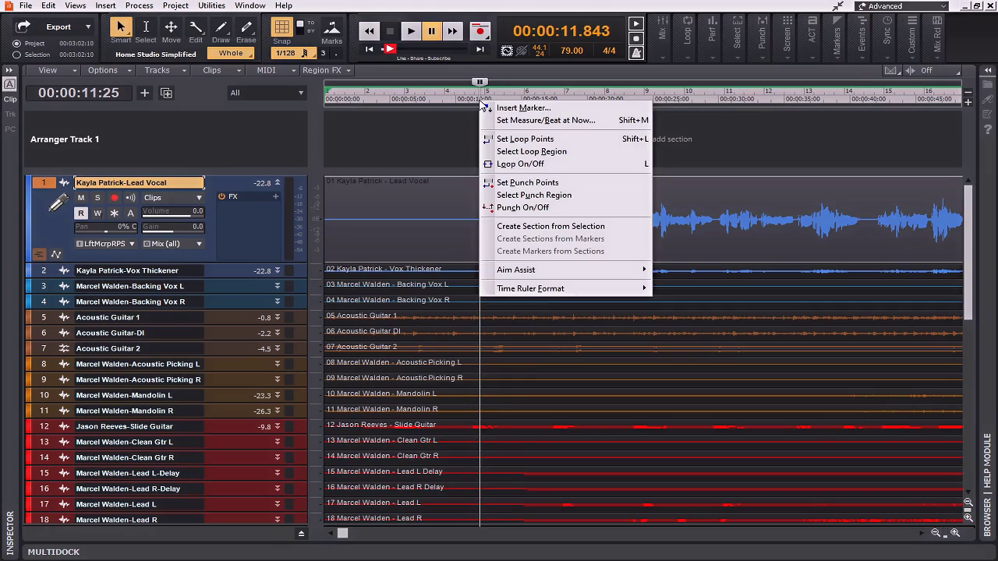
pyautogui.click(528, 109)
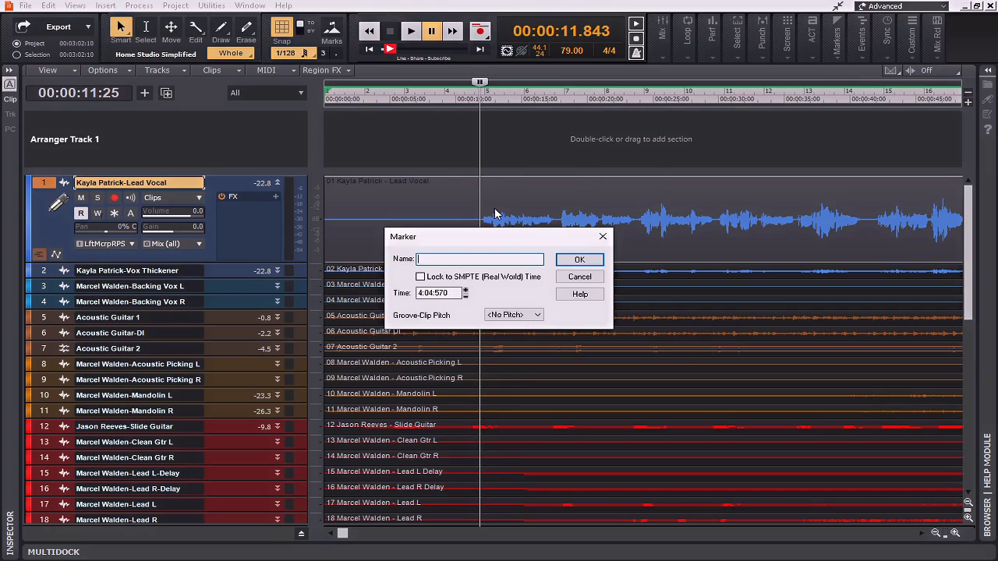
pyautogui.write('Verse 1')
pyautogui.click(592, 261)
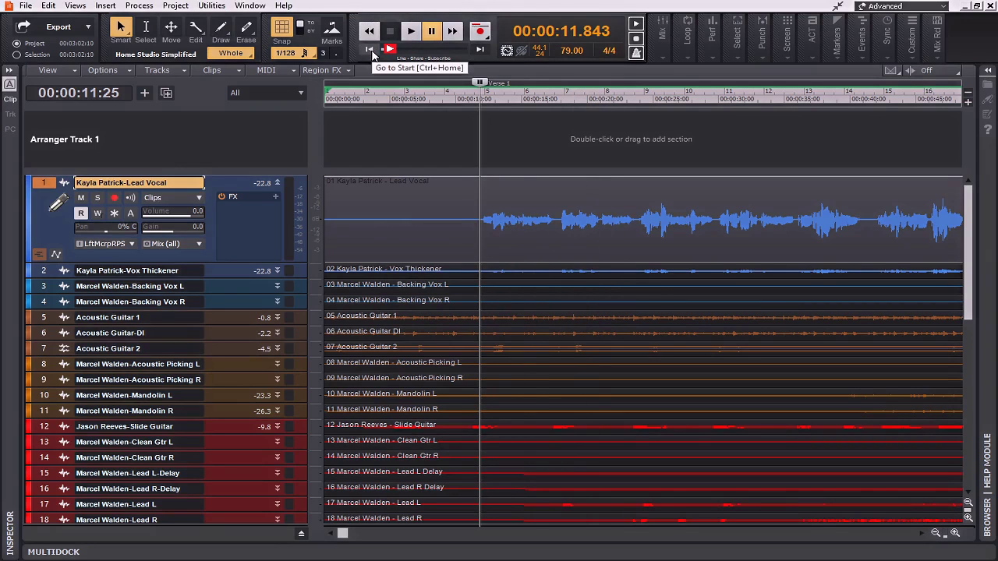
# - Add an Intro marker at the song start, then reposition the Verse 1 marker
pyautogui.click(371, 49)
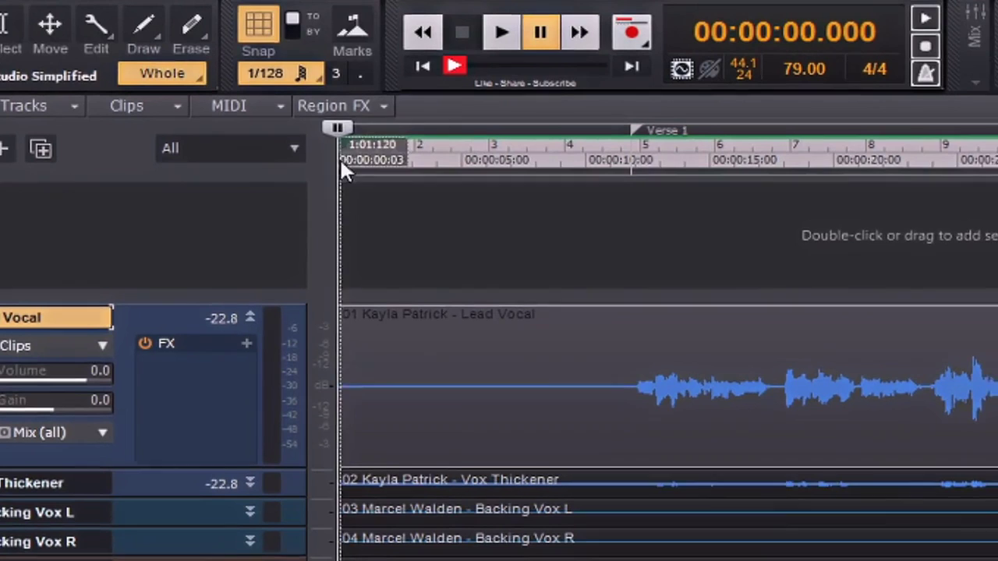
pyautogui.rightClick(340, 160)
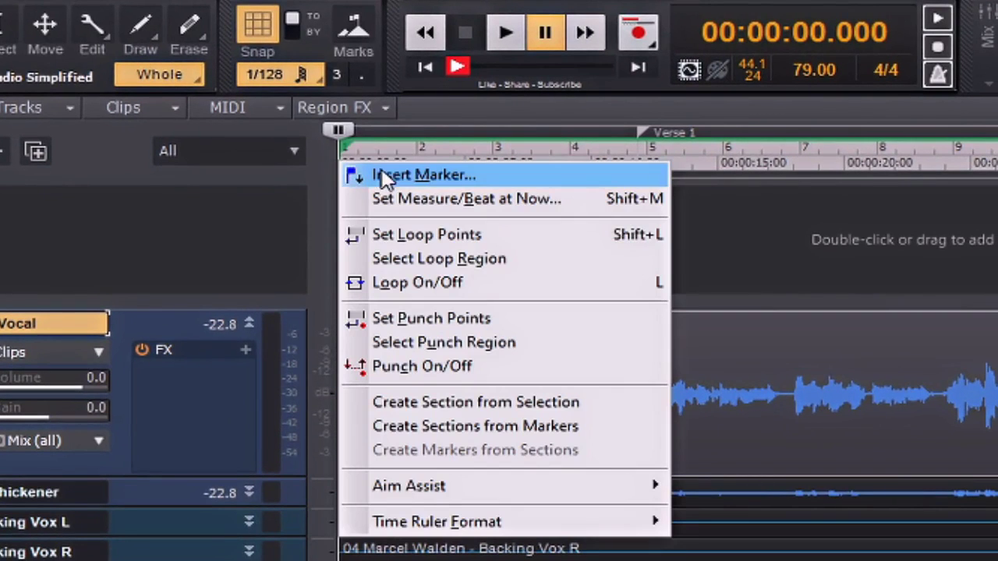
pyautogui.click(414, 176)
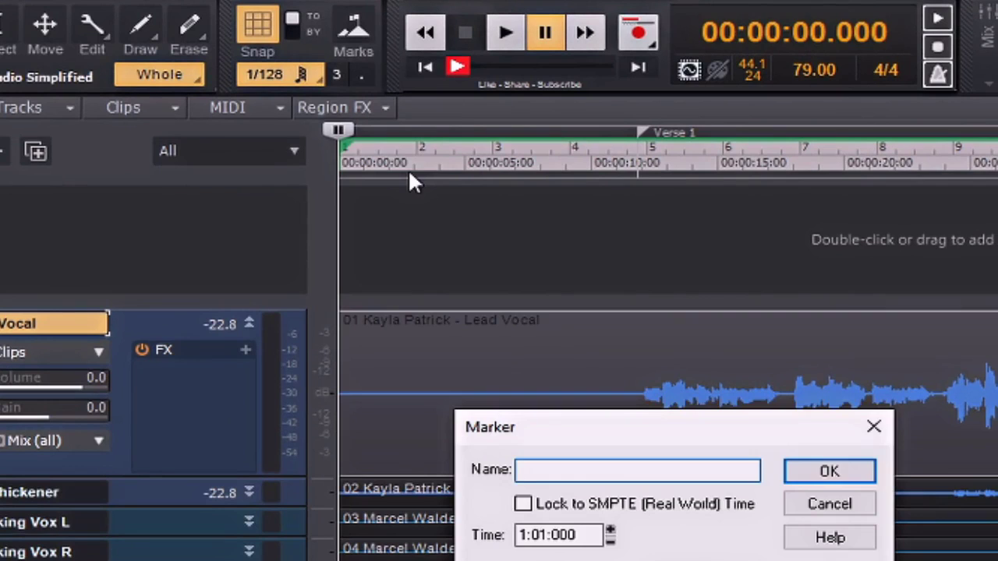
pyautogui.write('Intro')
pyautogui.click(825, 472)
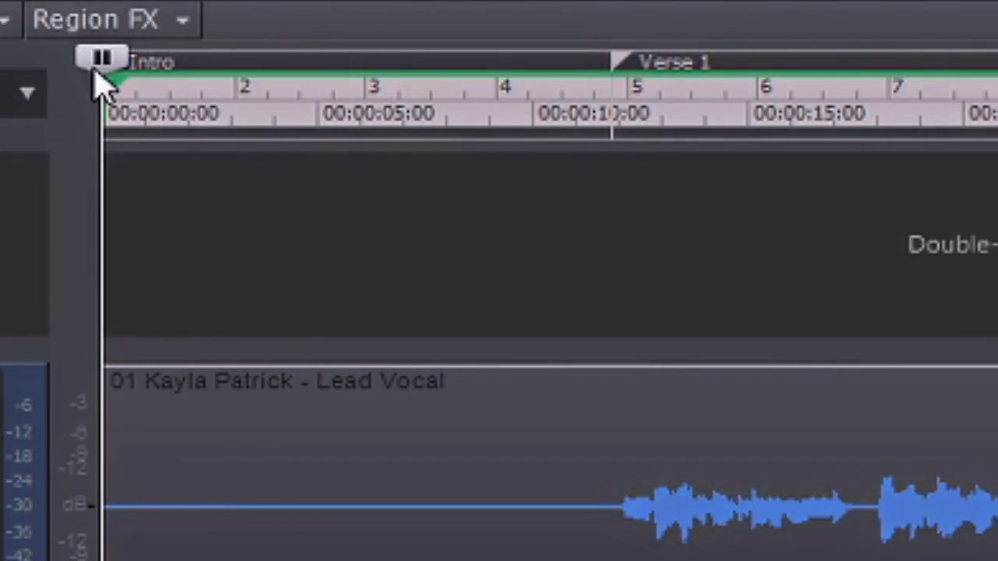
pyautogui.click(247, 117)
pyautogui.moveTo(618, 87)
pyautogui.mouseDown()
pyautogui.moveTo(140, 85)
pyautogui.moveTo(110, 67)
pyautogui.mouseUp()
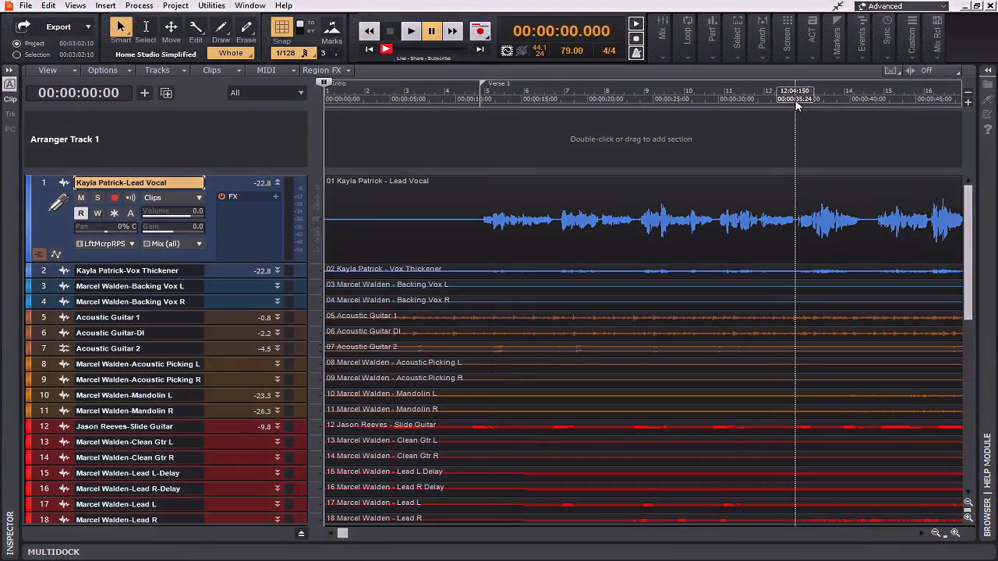
# - Play from about 35 seconds and set the now time at the chorus, near 46 seconds
pyautogui.click(796, 102)
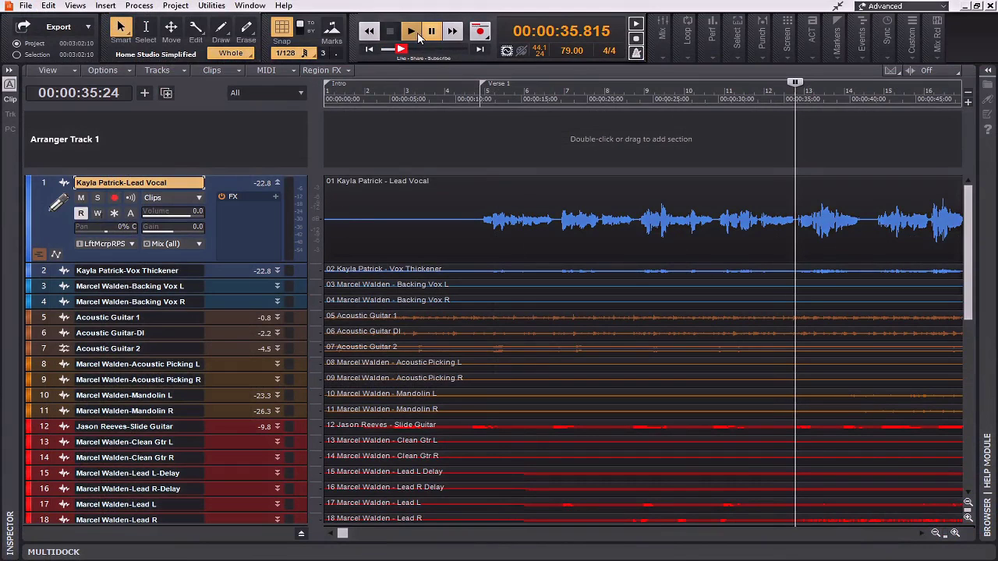
pyautogui.click(431, 32)
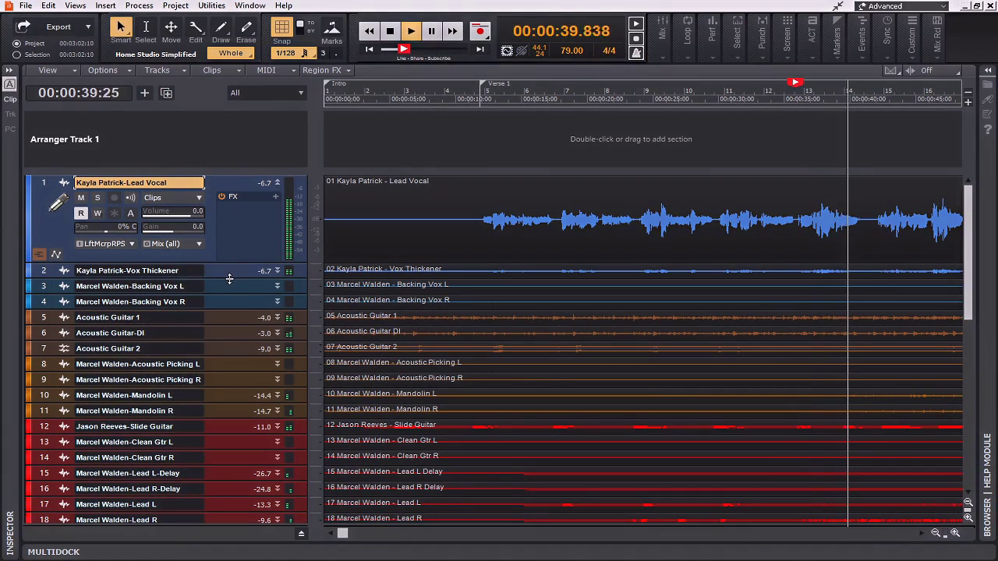
pyautogui.moveTo(230, 278)
pyautogui.mouseDown()
pyautogui.moveTo(229, 317)
pyautogui.moveTo(227, 263)
pyautogui.mouseUp()
pyautogui.click(81, 286)
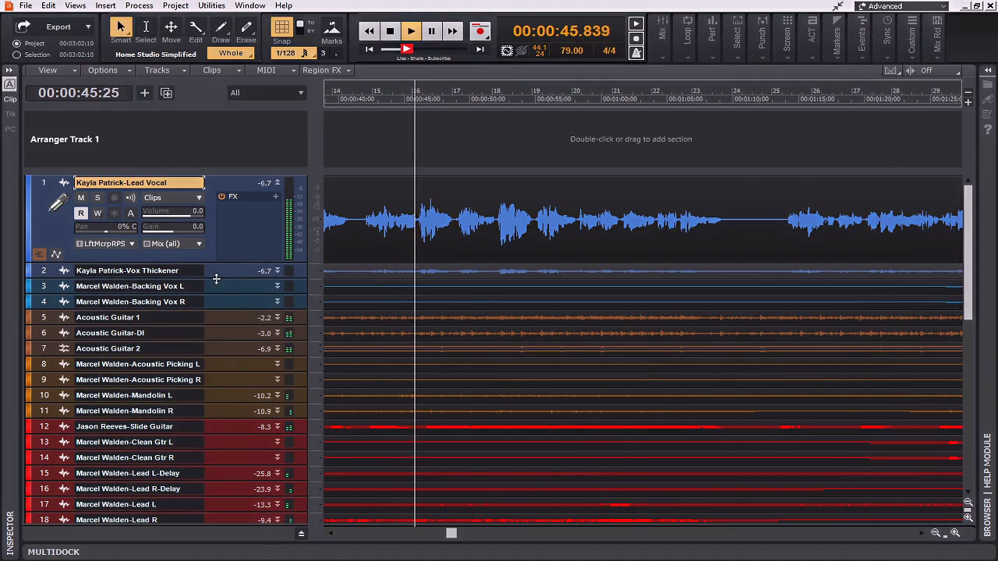
pyautogui.click(432, 31)
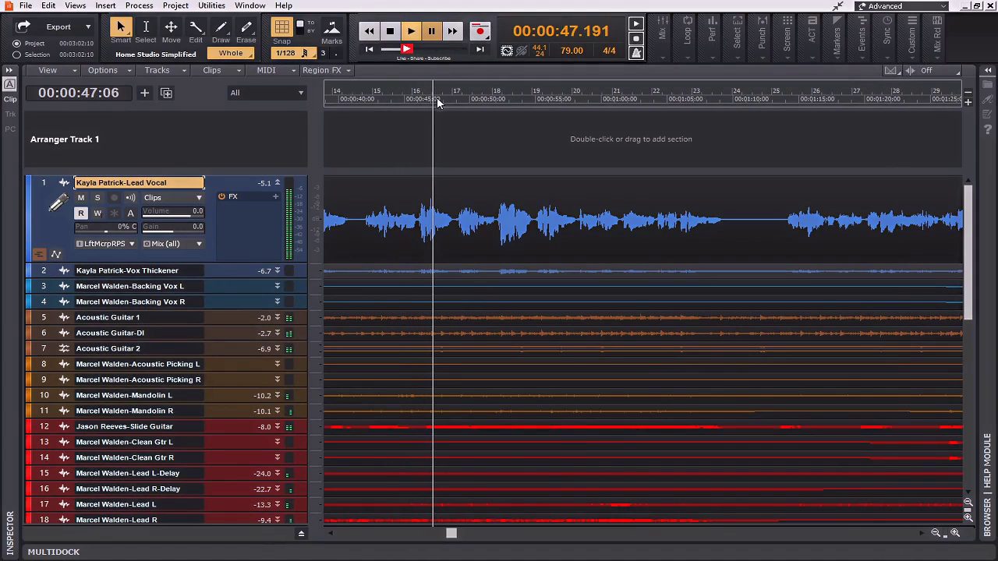
pyautogui.moveTo(429, 82); pyautogui.dragTo(417, 83)
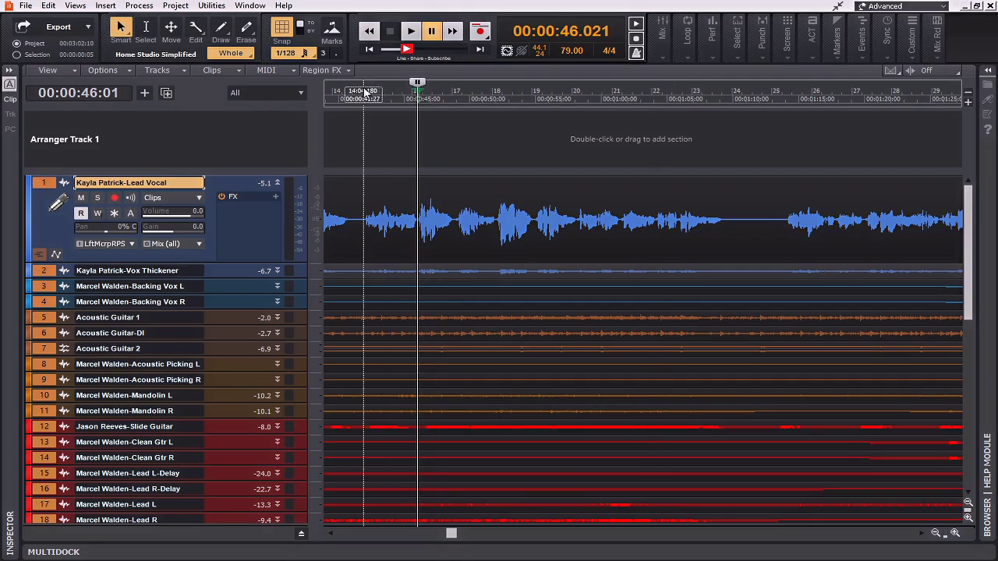
# - Insert a marker named Chorus 1 at 46 seconds
pyautogui.rightClick(421, 100)
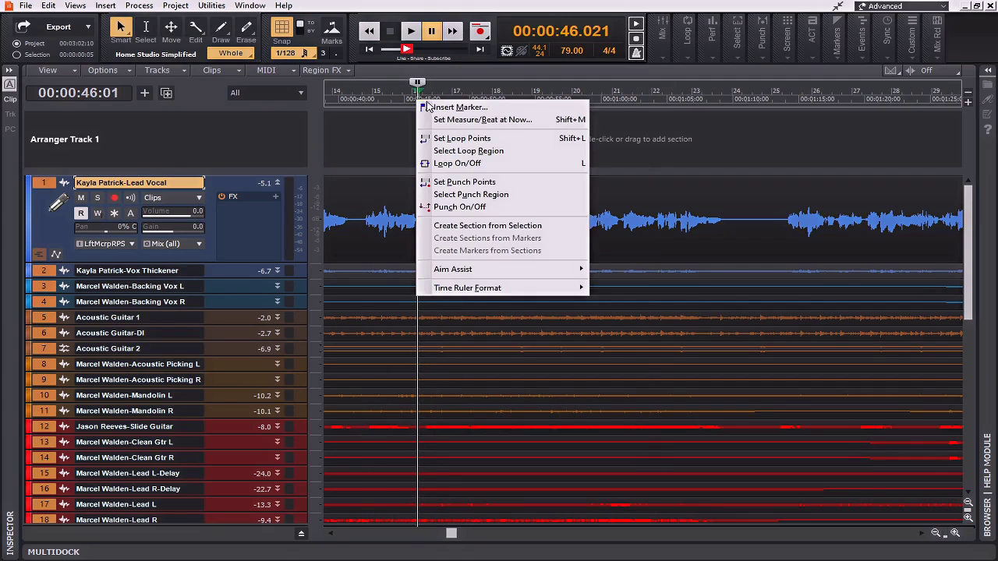
pyautogui.click(456, 107)
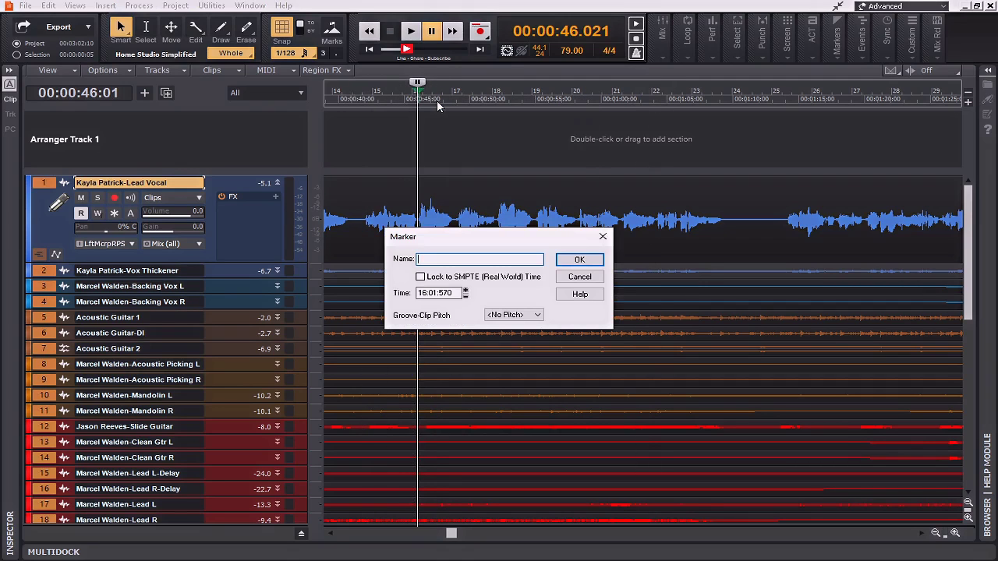
pyautogui.write('Chorus 1')
pyautogui.click(595, 259)
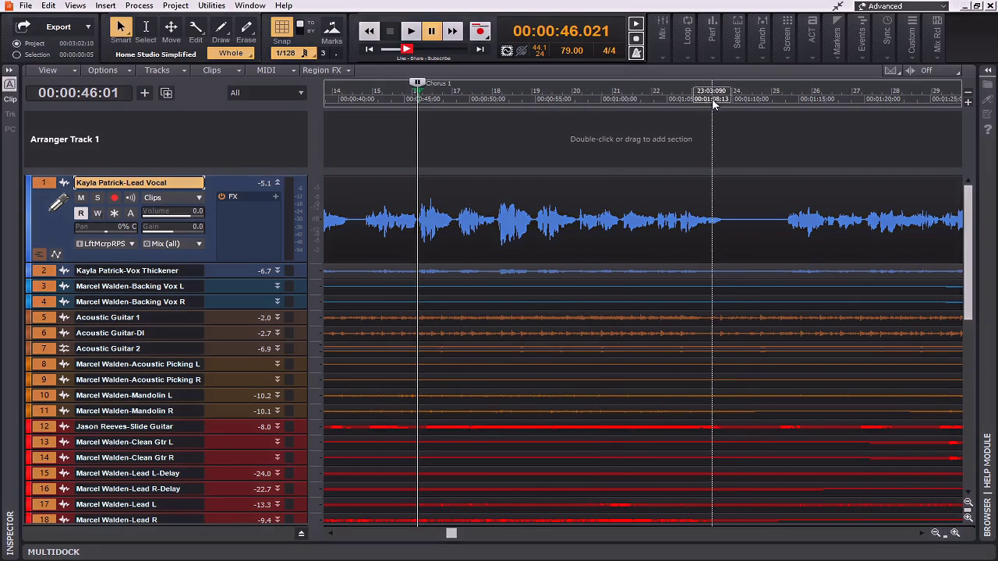
# - Add a Verse 2 marker at bar 25, about 1:13 into the song
pyautogui.click(786, 105)
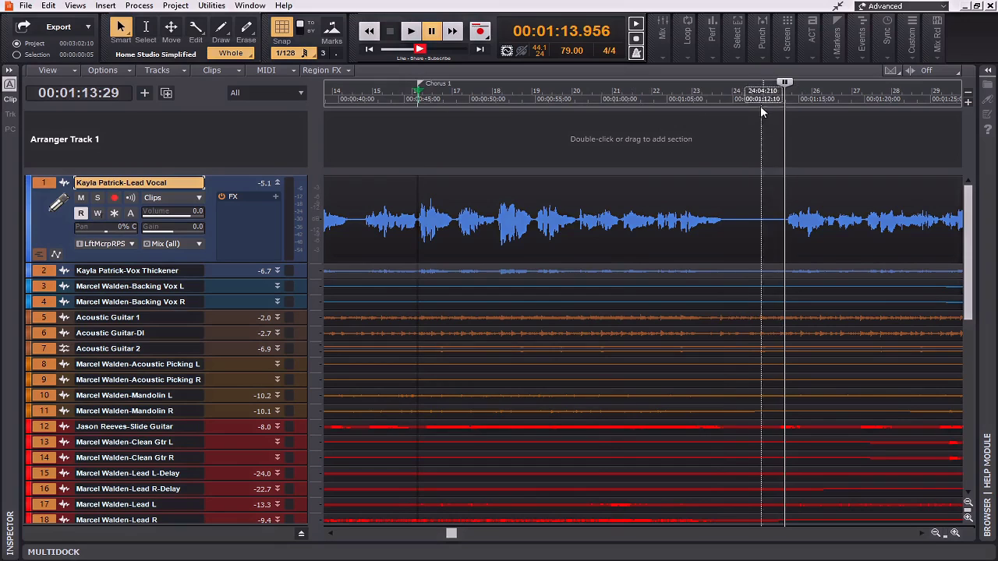
pyautogui.click(411, 31)
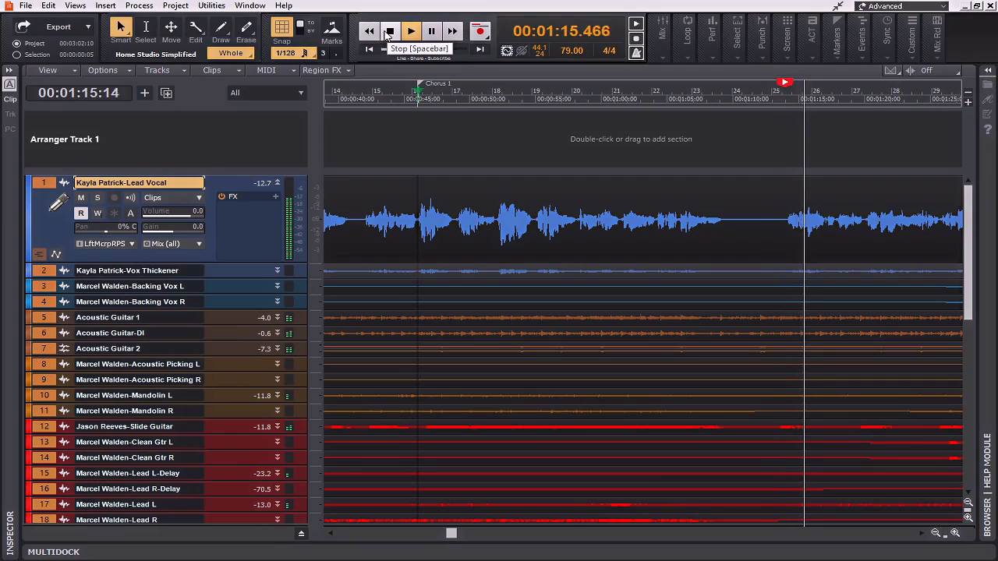
pyautogui.click(394, 31)
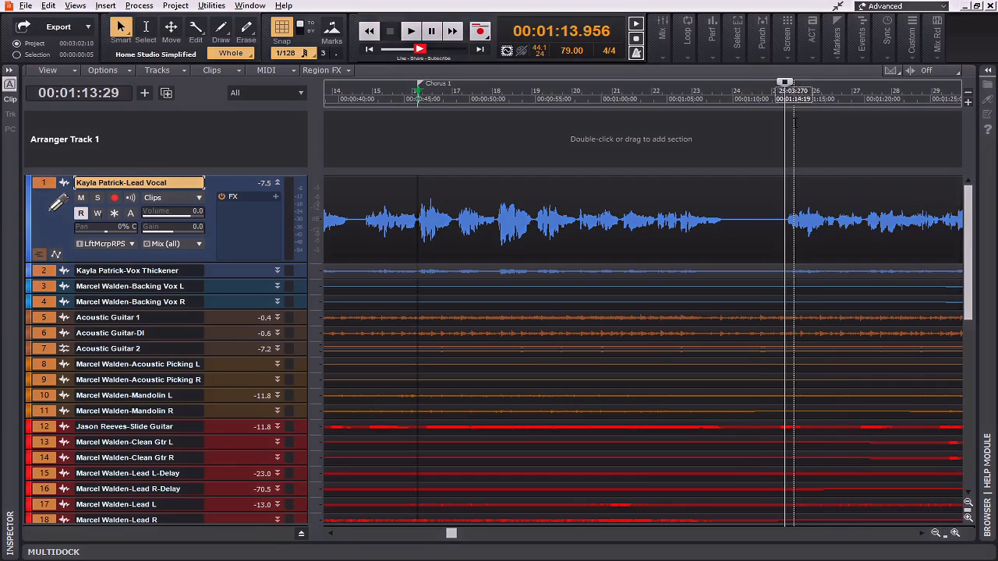
pyautogui.rightClick(788, 98)
pyautogui.click(810, 104)
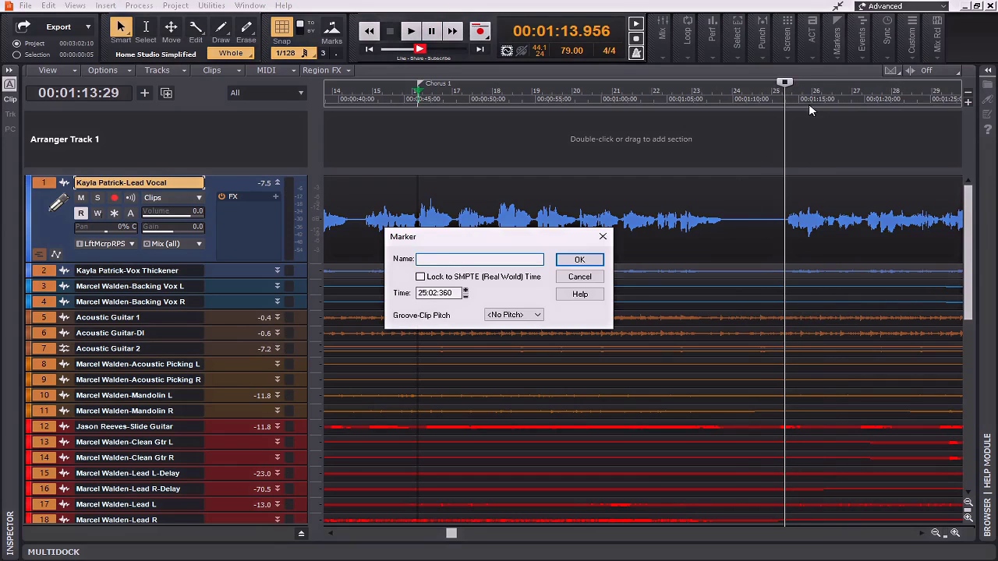
pyautogui.write('Verse 2')
pyautogui.press('Return')
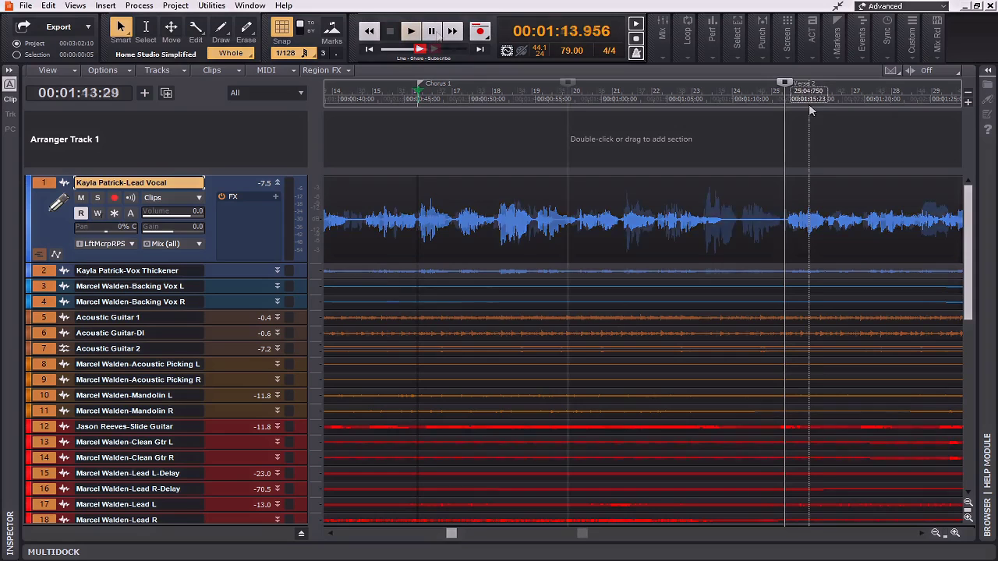
# - Play on and insert a Chorus 2 marker where the chorus begins
pyautogui.press('space')
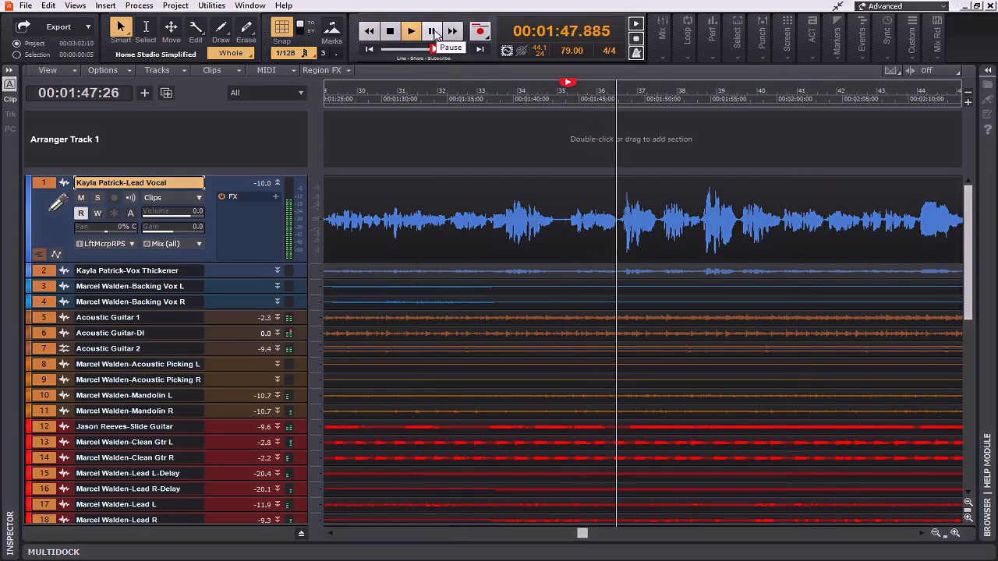
pyautogui.press('F11')
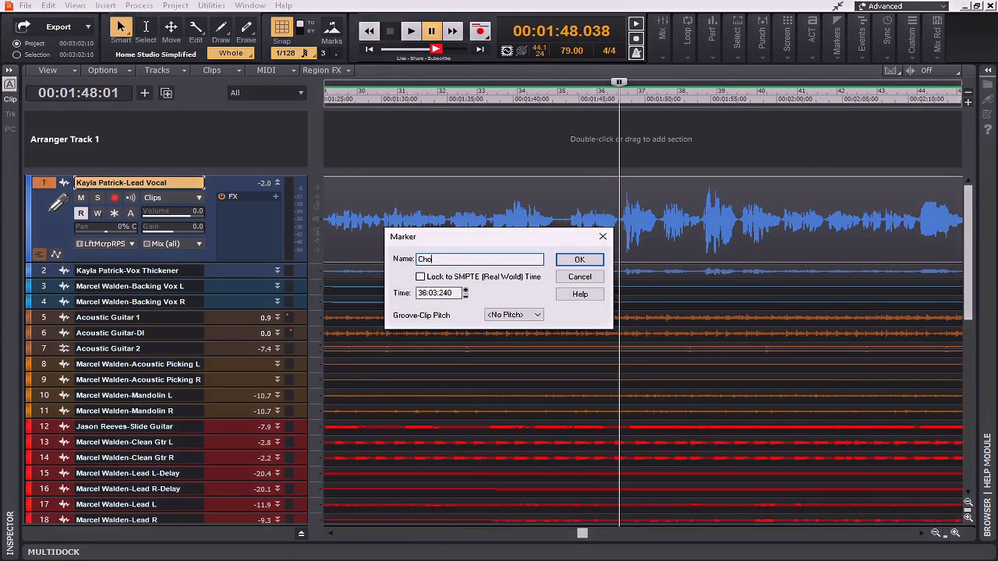
pyautogui.write('Chorus 2')
pyautogui.press('Return')
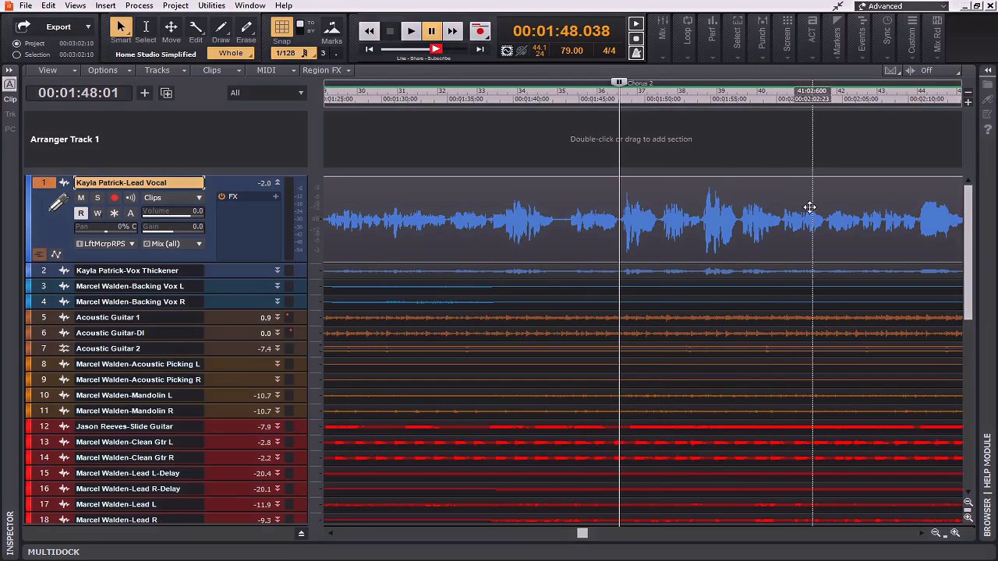
# - Scroll to the later bars and play the song from about 2:11
pyautogui.click(922, 533)
pyautogui.moveTo(921, 534); pyautogui.dragTo(922, 533)
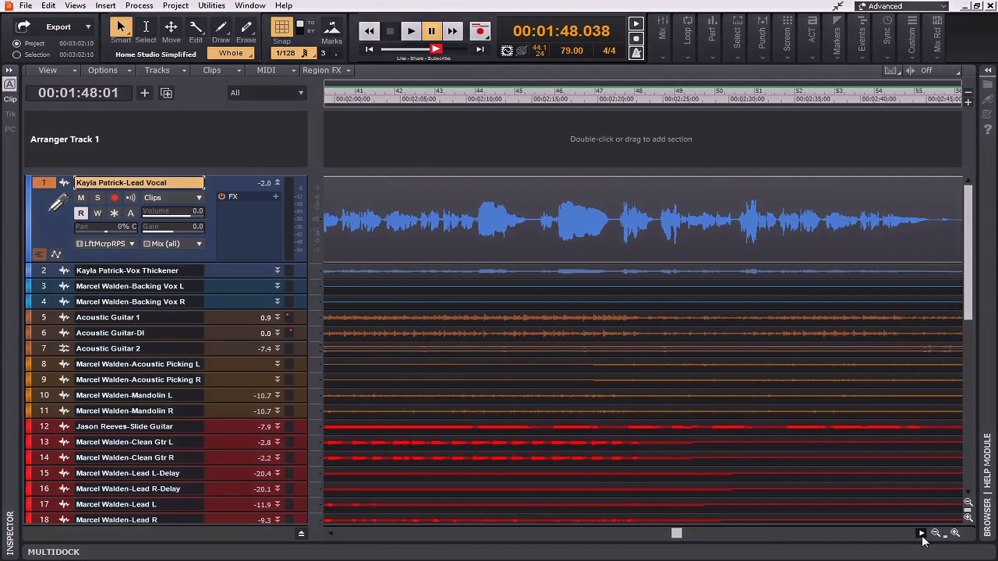
pyautogui.click(922, 534)
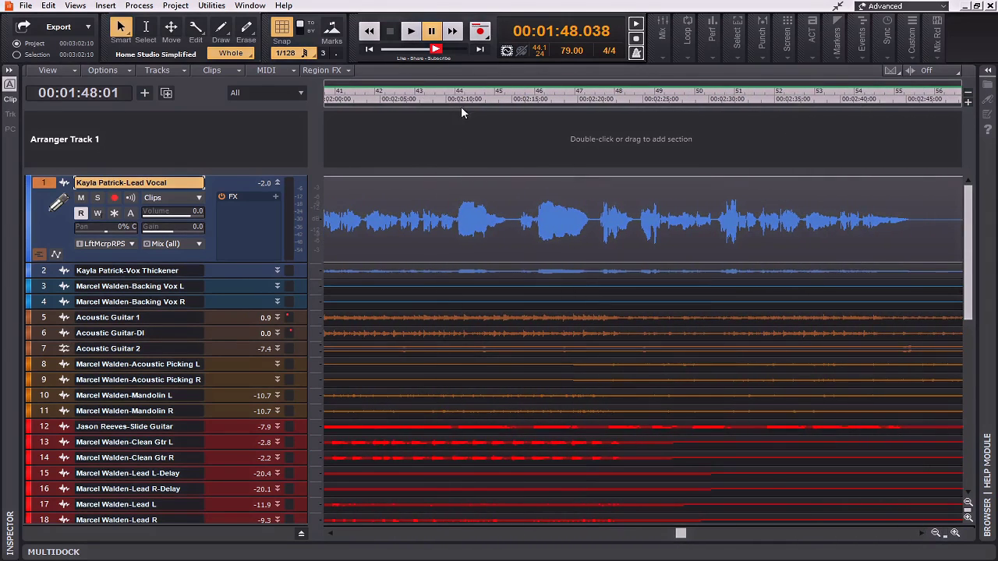
pyautogui.click(467, 104)
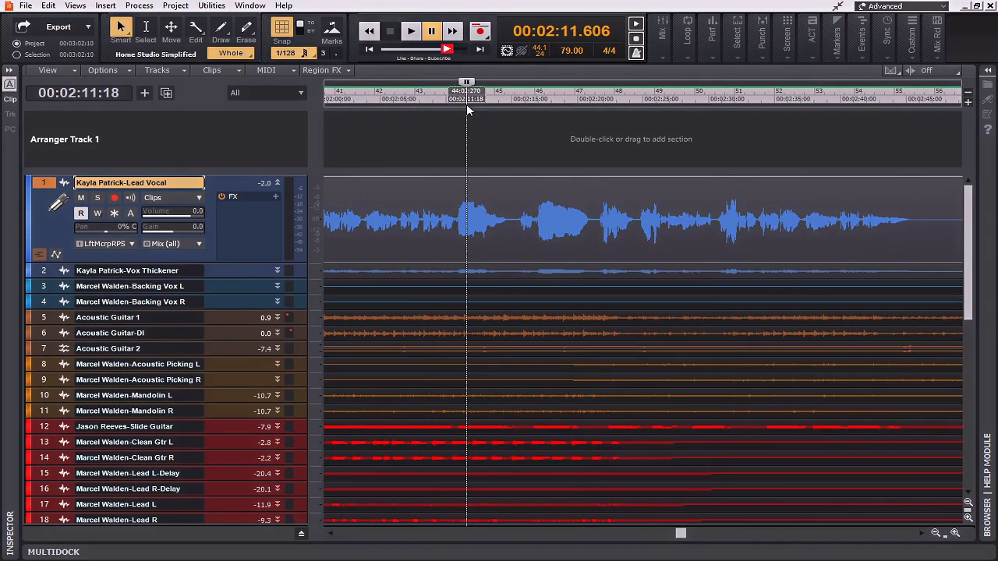
pyautogui.press('space')
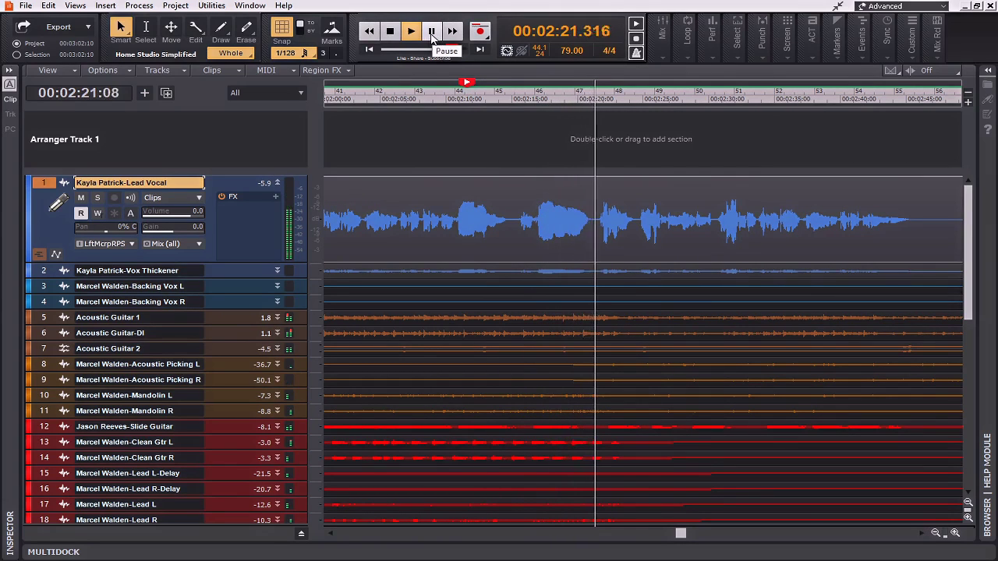
# - Pause and insert a Chorus 3/Outro marker at about 2:21
pyautogui.click(431, 32)
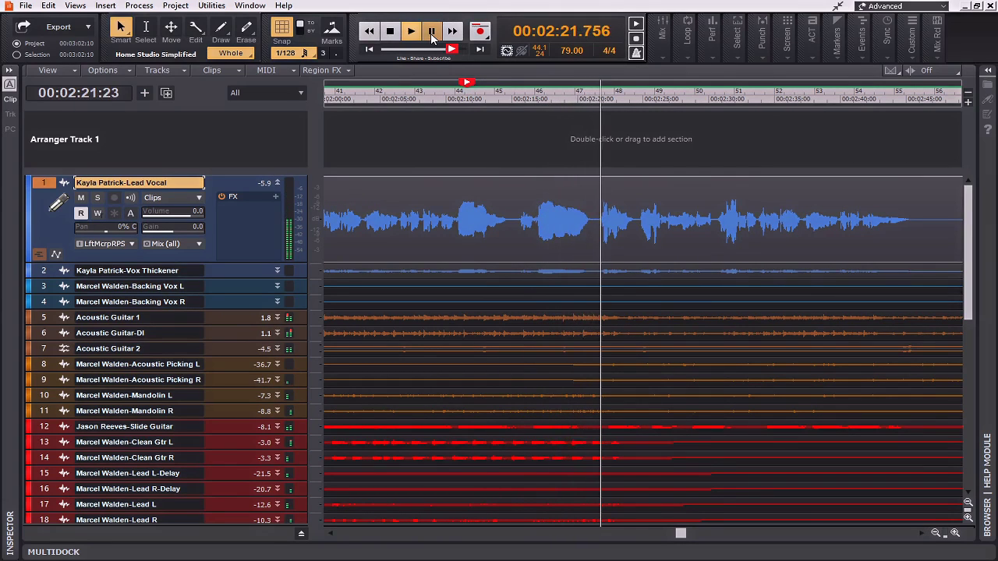
pyautogui.rightClick(609, 104)
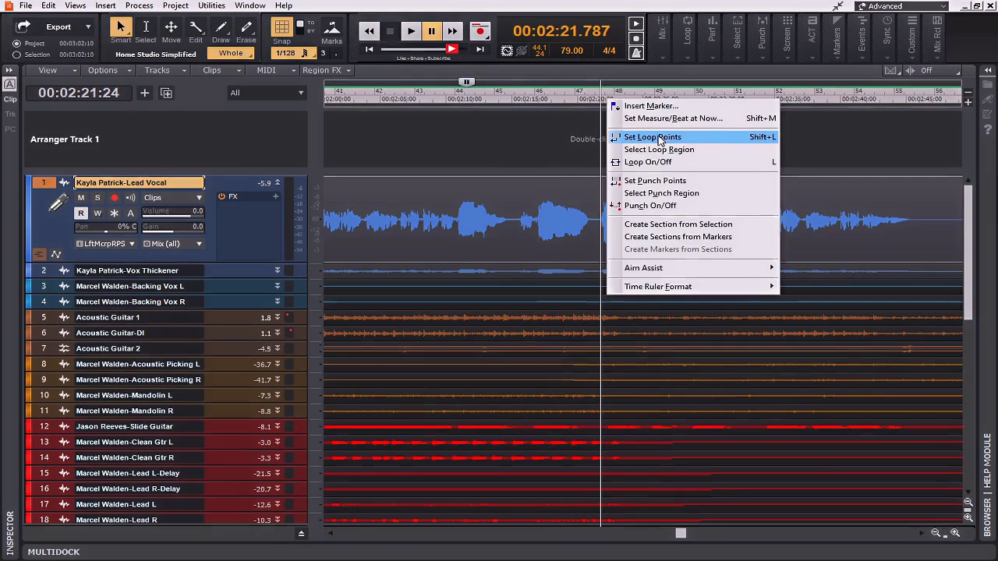
pyautogui.click(654, 106)
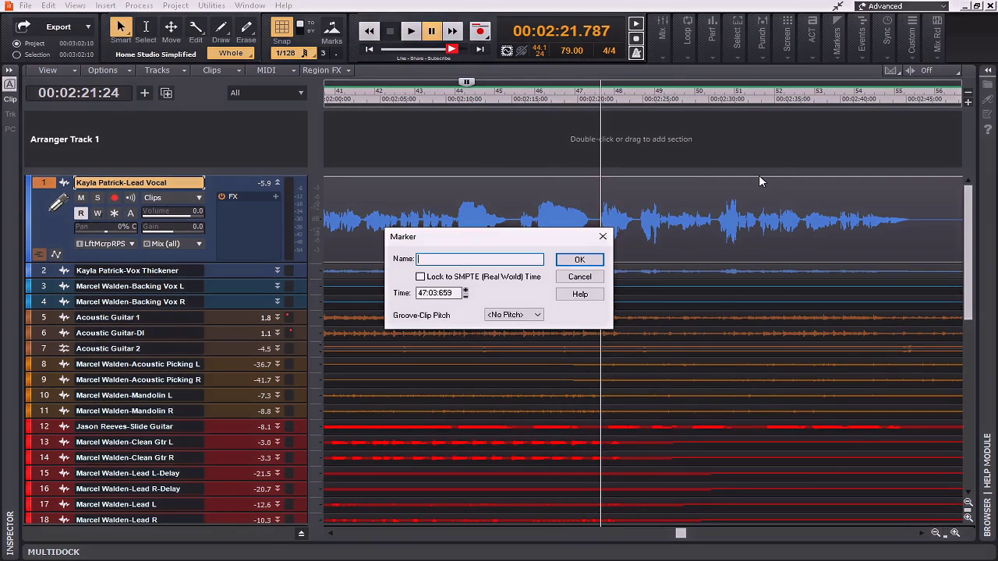
pyautogui.write('Chorus 3 out')
pyautogui.press('Return')
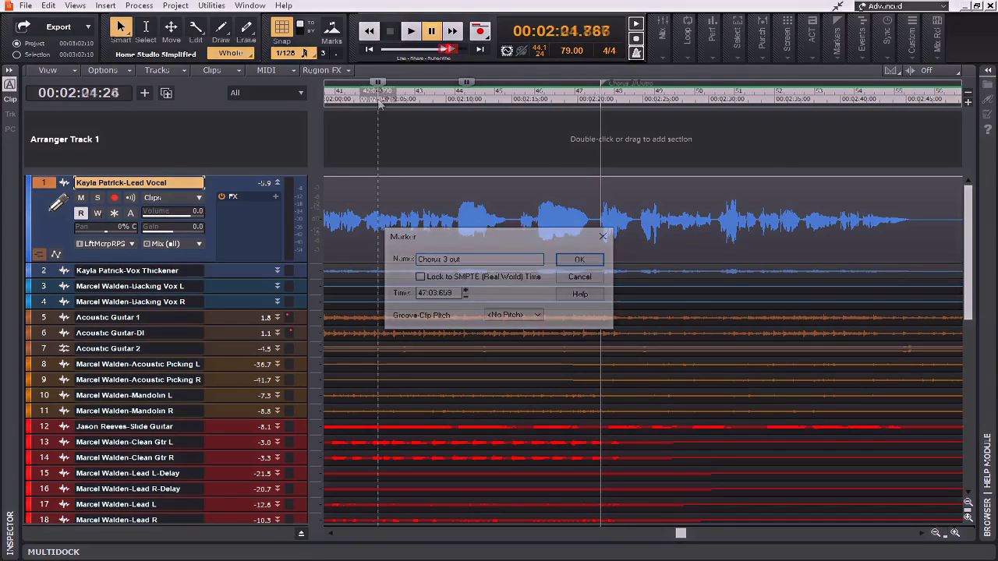
# - Play from 2:04 and add a Crescendo marker at about 2:10
pyautogui.click(379, 103)
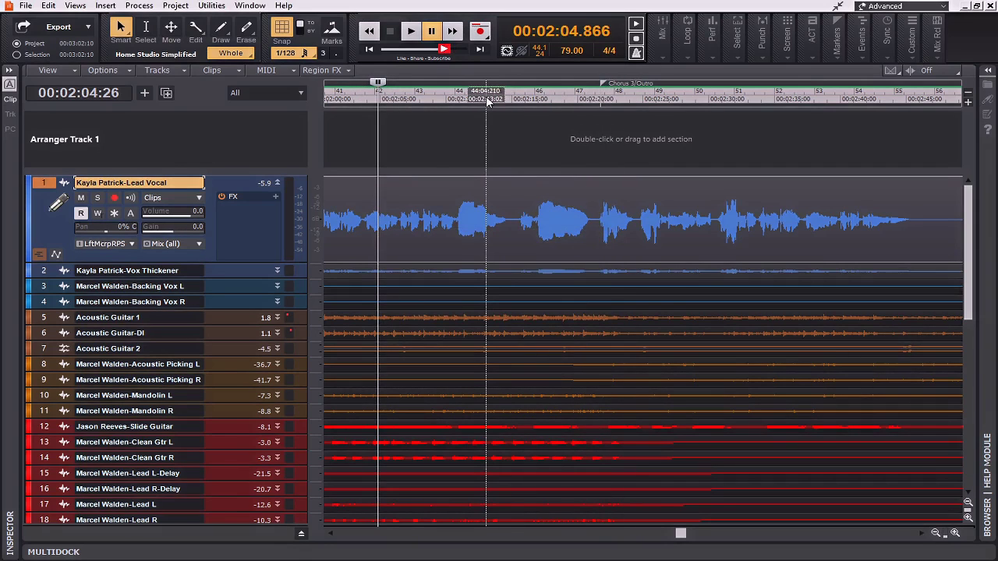
pyautogui.press('space')
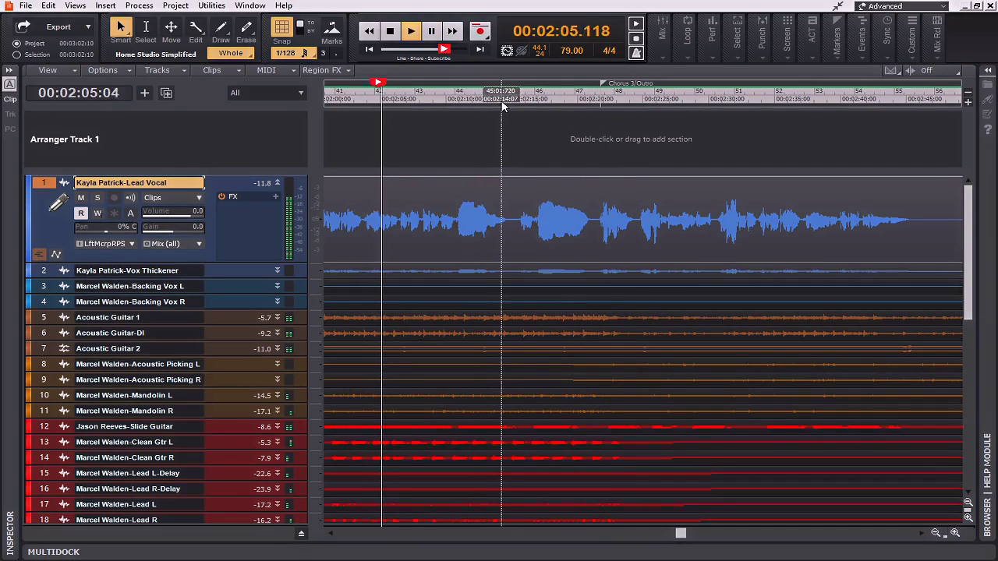
pyautogui.click(434, 33)
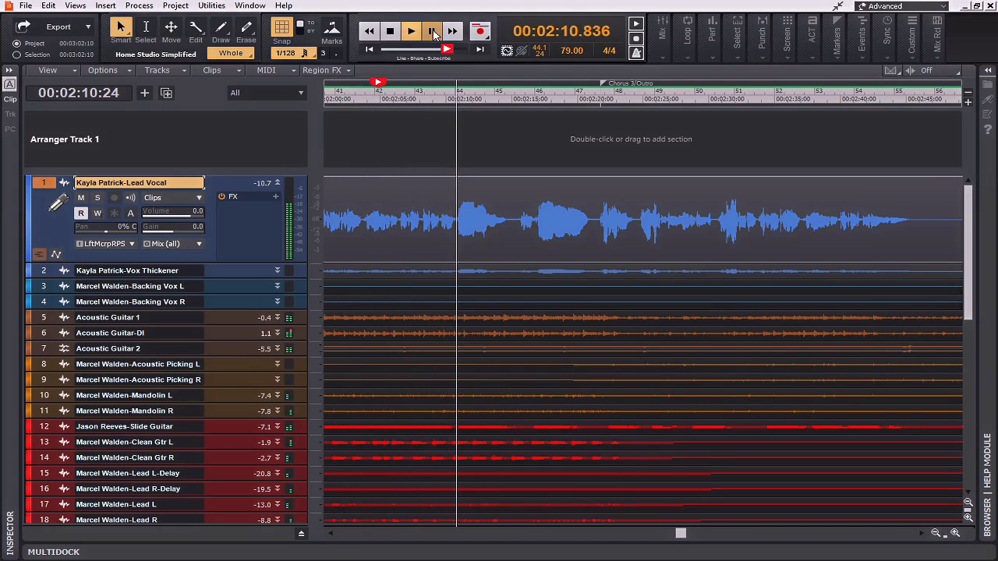
pyautogui.rightClick(473, 98)
pyautogui.click(488, 103)
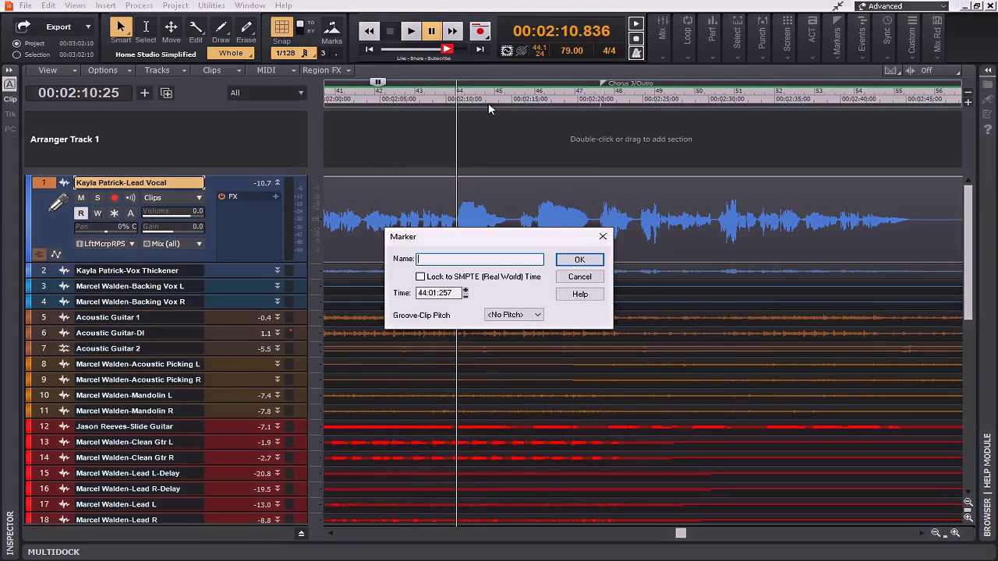
pyautogui.write('Crescendo')
pyautogui.press('Return')
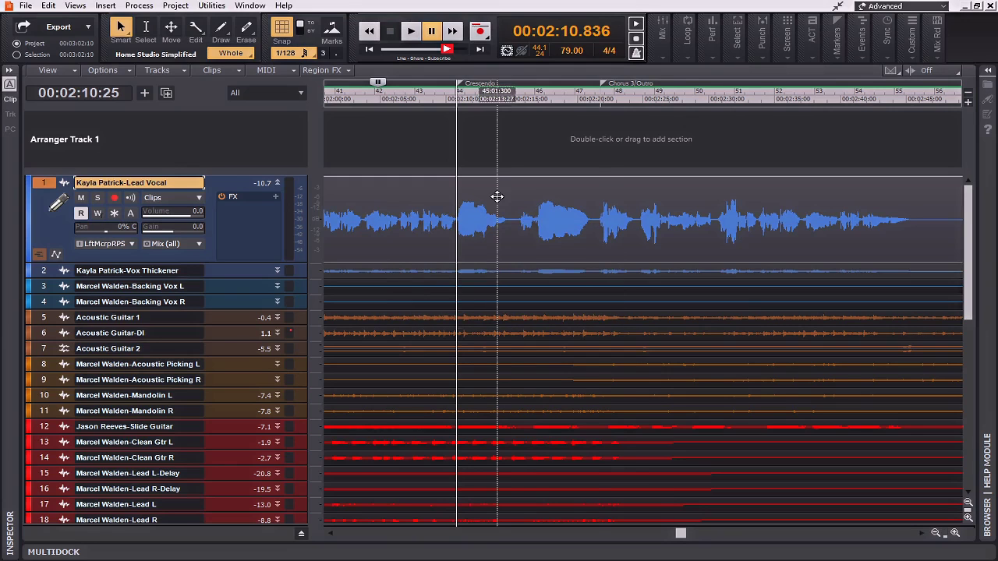
# - Jump to Chorus 3/Outro and step back marker by marker to the Intro
pyautogui.hotkey('ctrl', 'shift', 'pagedown')
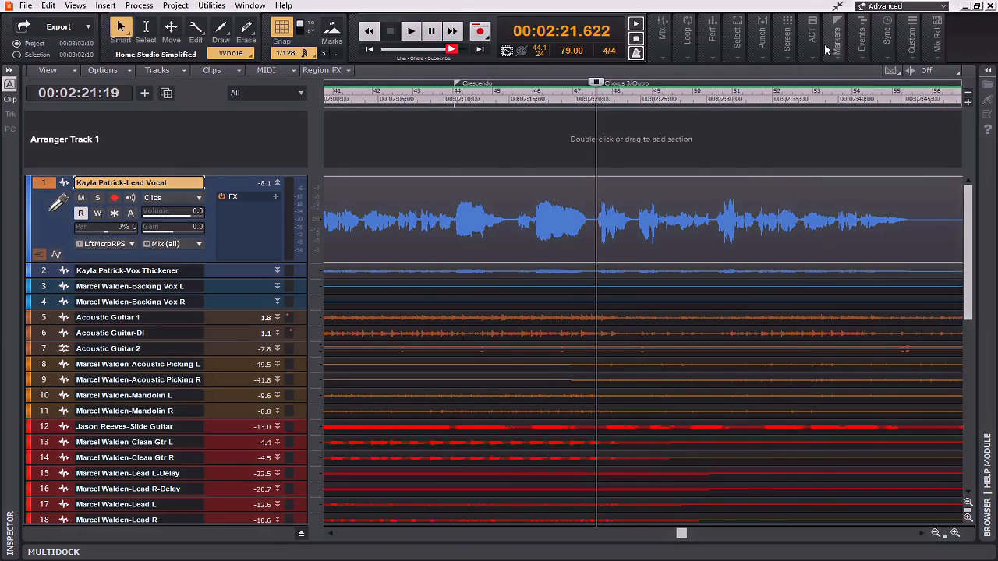
pyautogui.click(808, 82)
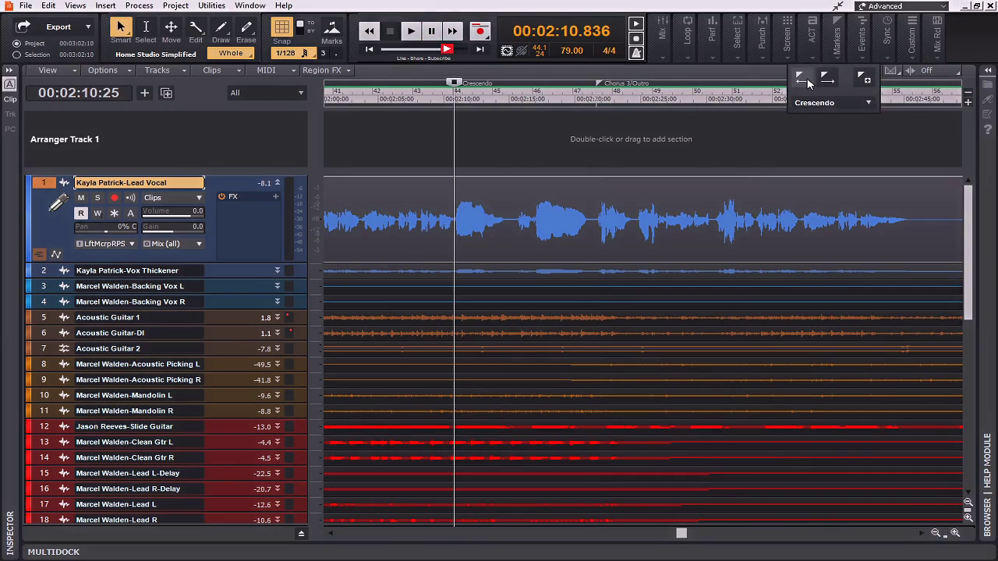
pyautogui.click(808, 82)
pyautogui.click(808, 82)
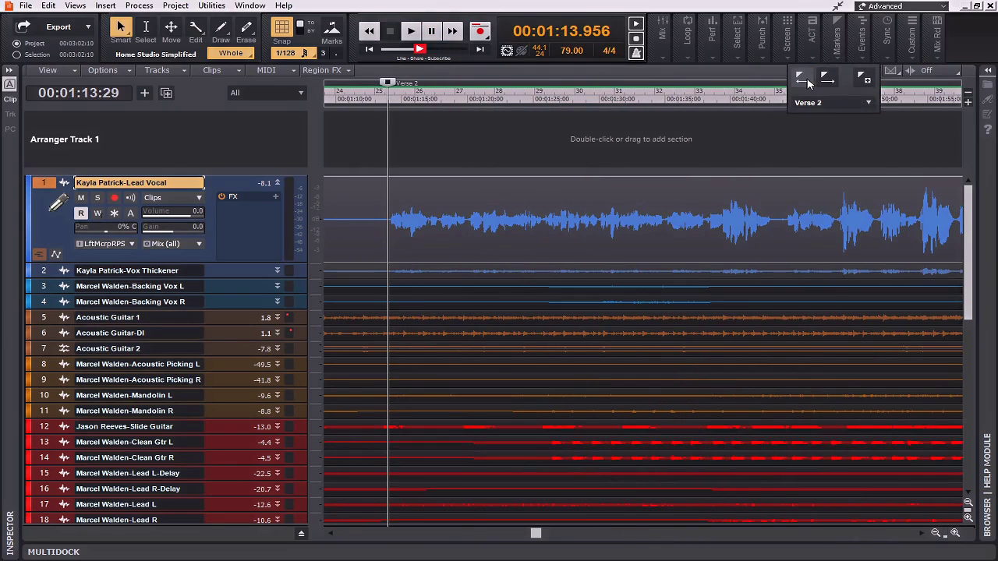
pyautogui.click(807, 82)
pyautogui.click(808, 81)
pyautogui.click(808, 82)
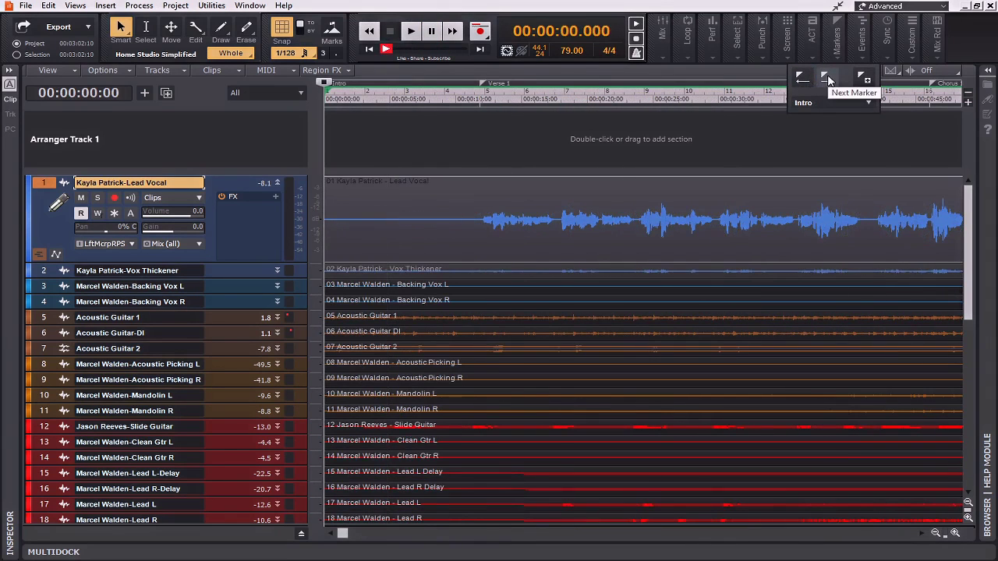
# - Step forward through each marker to Chorus 3/Outro, then return to the Intro at 0:00
pyautogui.click(829, 80)
pyautogui.click(828, 80)
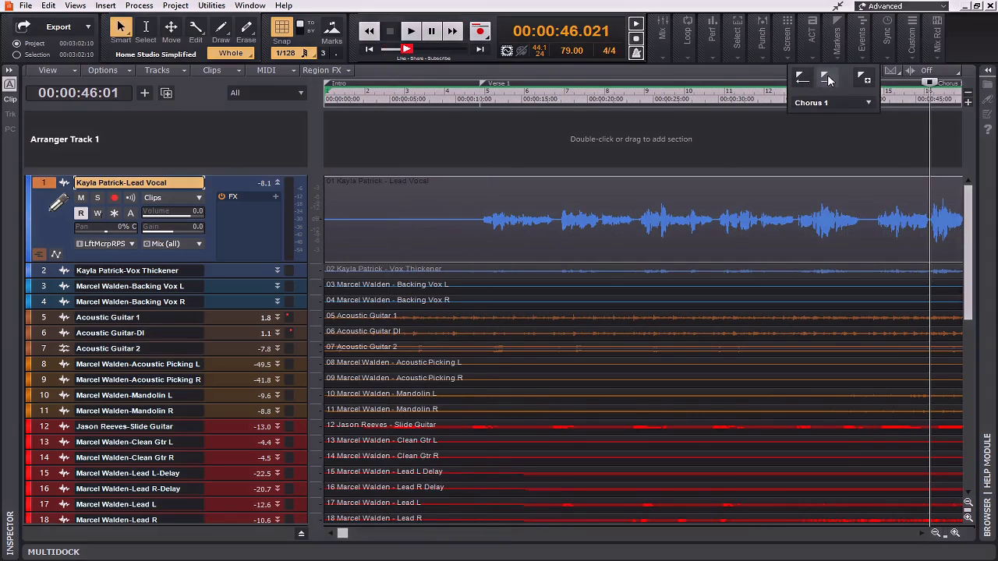
pyautogui.click(828, 81)
pyautogui.click(829, 81)
pyautogui.click(828, 80)
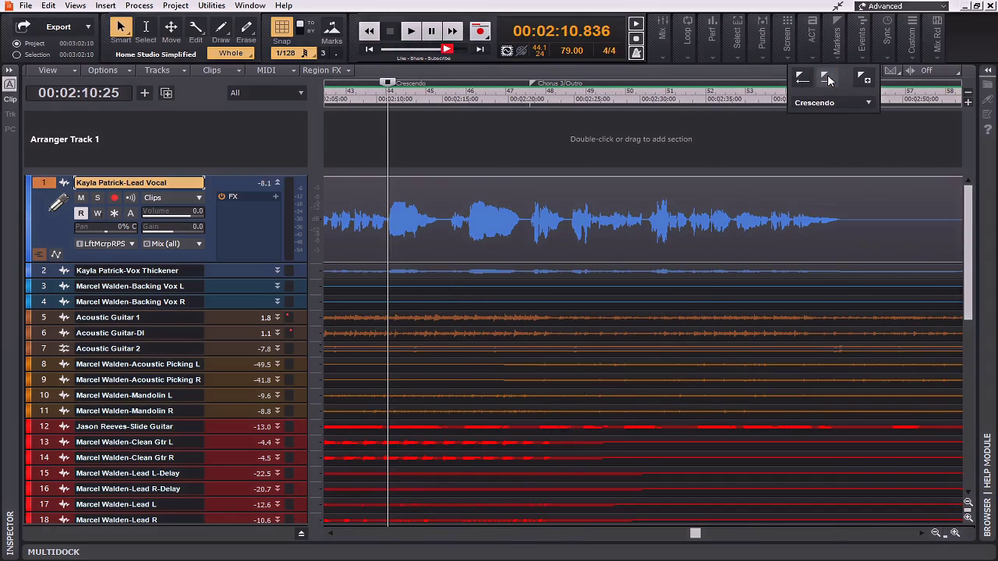
pyautogui.click(828, 80)
pyautogui.click(806, 81)
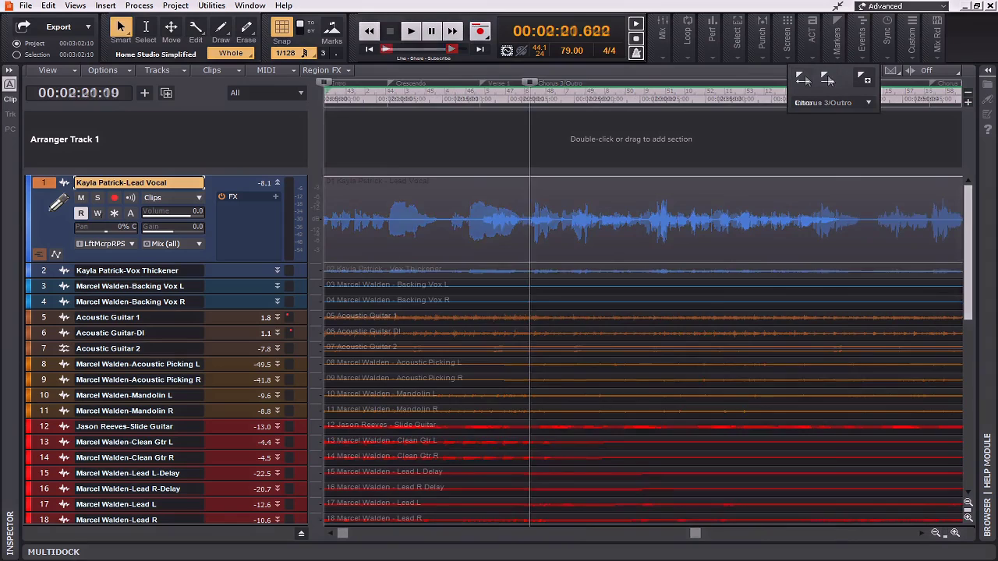
pyautogui.click(806, 81)
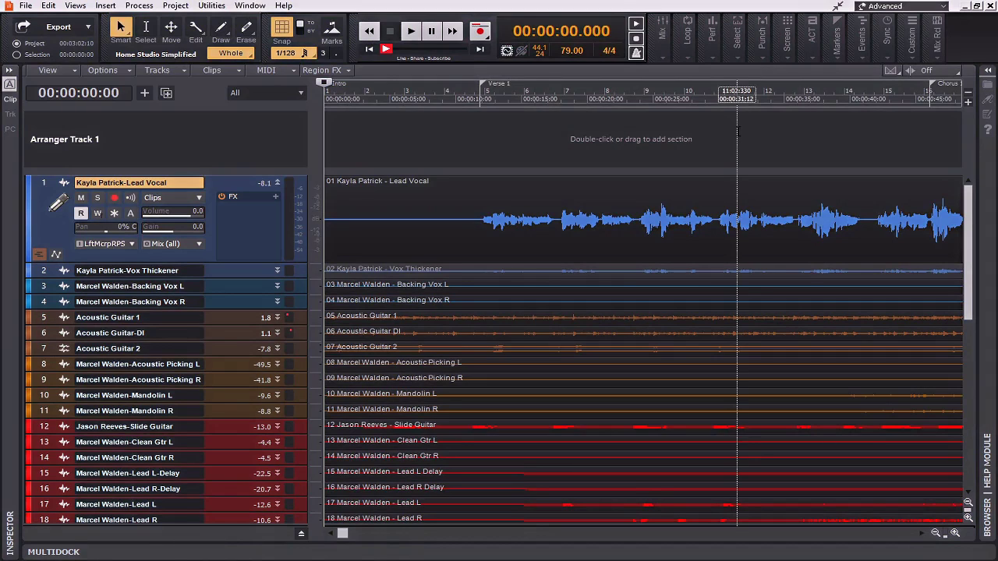
# - Select all, create Arranger sections from the markers, and scroll to review them
pyautogui.hotkey('ctrl', 'a')
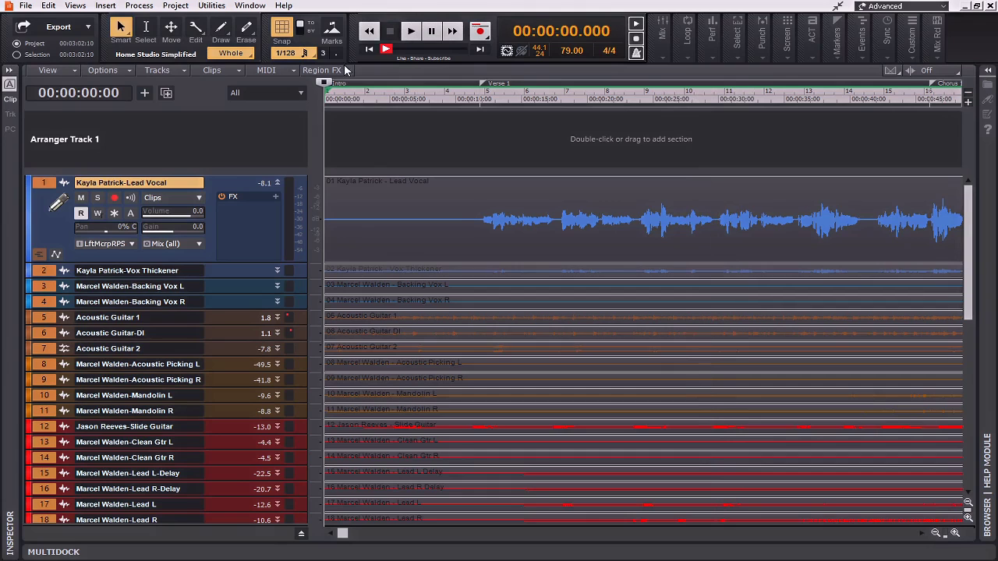
pyautogui.rightClick(359, 101)
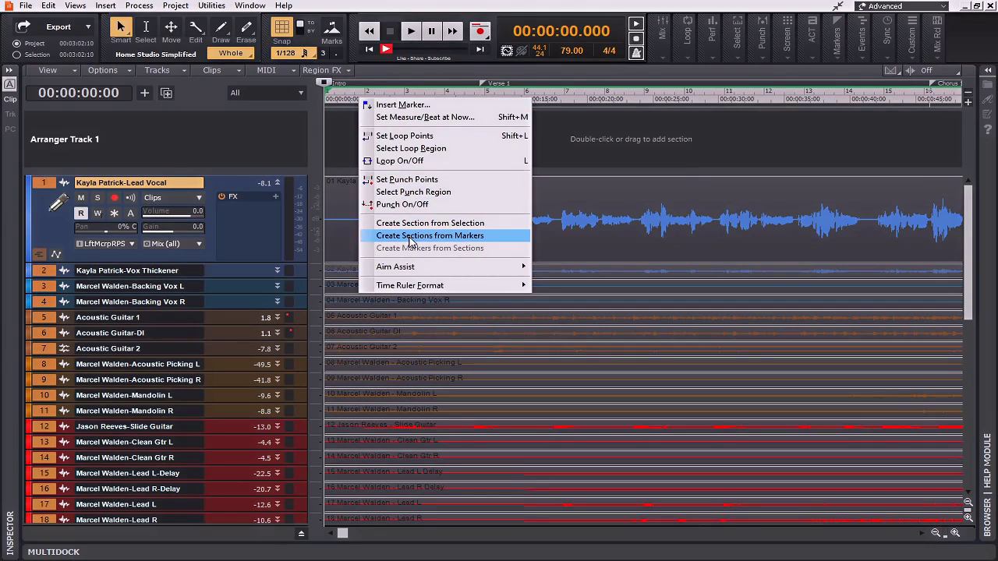
pyautogui.click(492, 237)
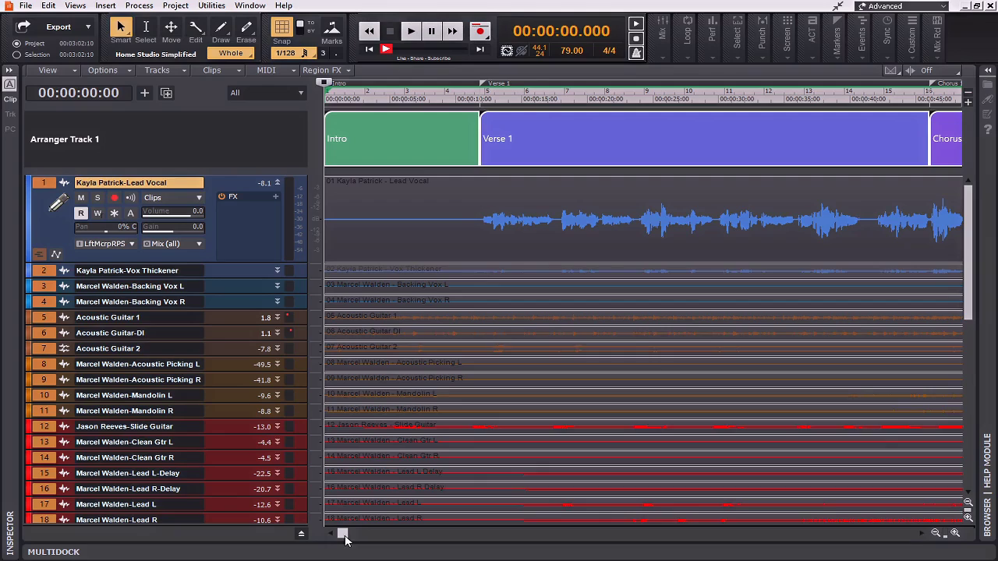
pyautogui.moveTo(343, 534)
pyautogui.mouseDown()
pyautogui.moveTo(472, 546)
pyautogui.moveTo(743, 544)
pyautogui.moveTo(352, 551)
pyautogui.mouseUp()
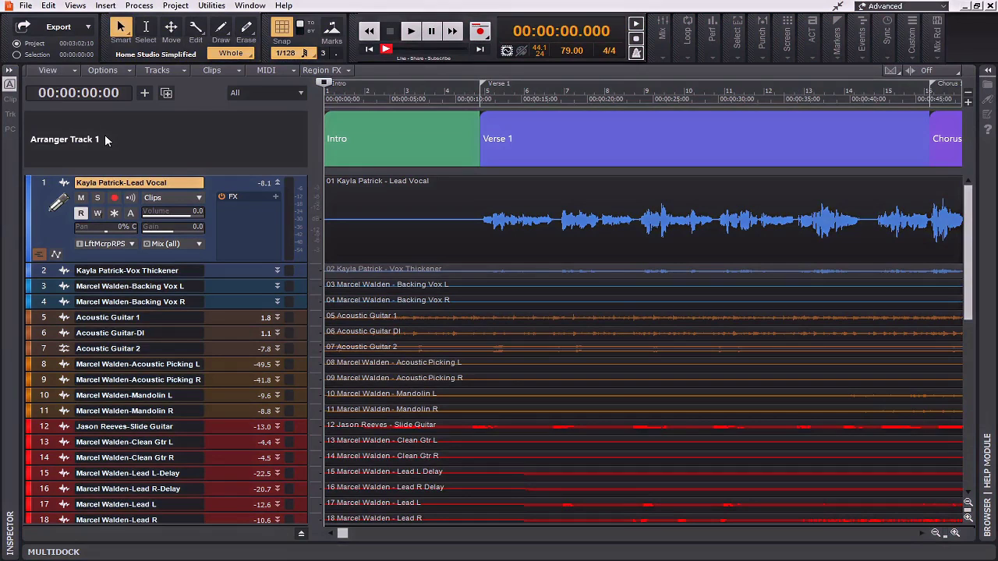
# - Rename Arranger Track 1 to 'Found'
pyautogui.doubleClick(105, 138)
pyautogui.write('Found')
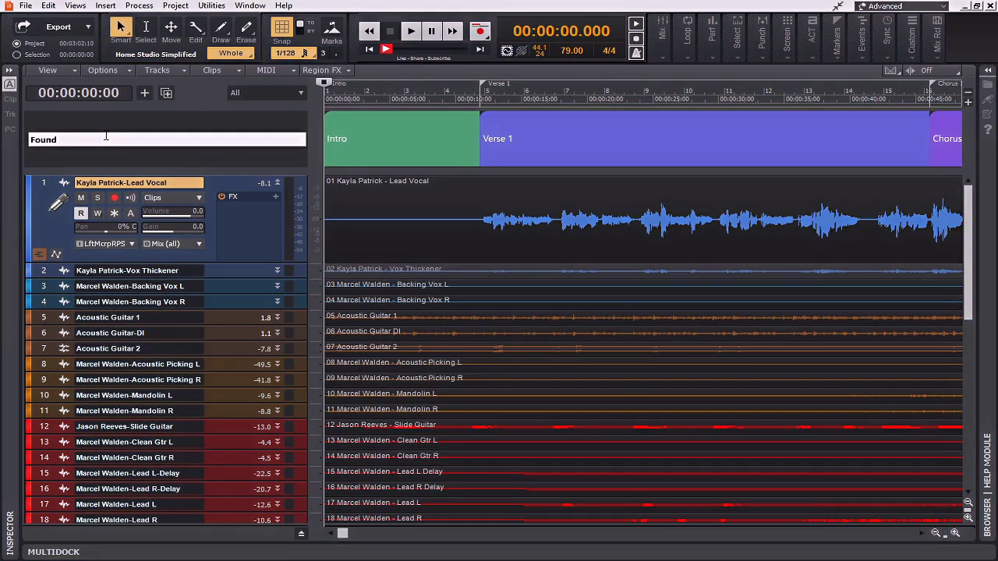
pyautogui.press('Return')
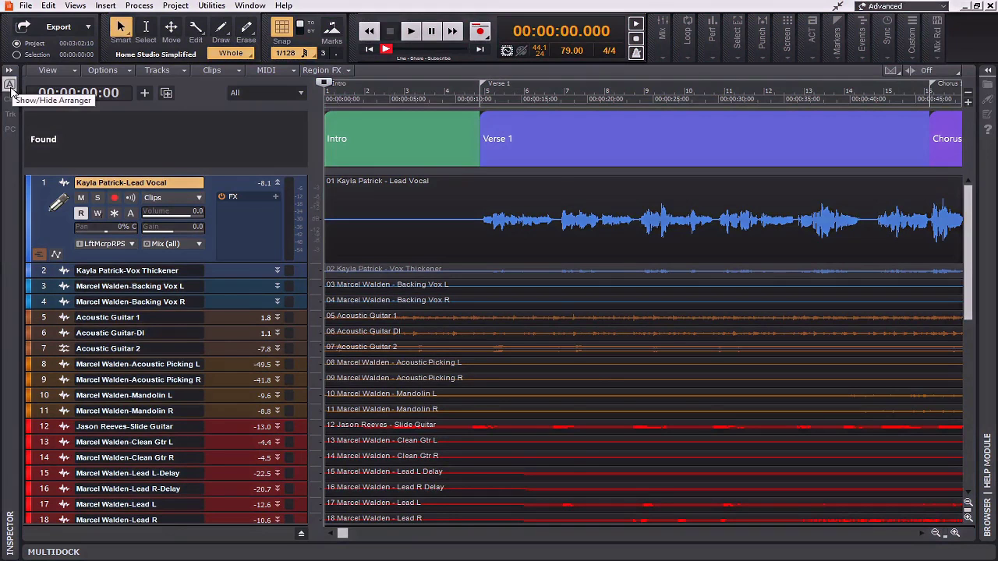
# - Show the Sections panel and color the Intro section blue, leaving Verse 1 unchanged
pyautogui.click(10, 86)
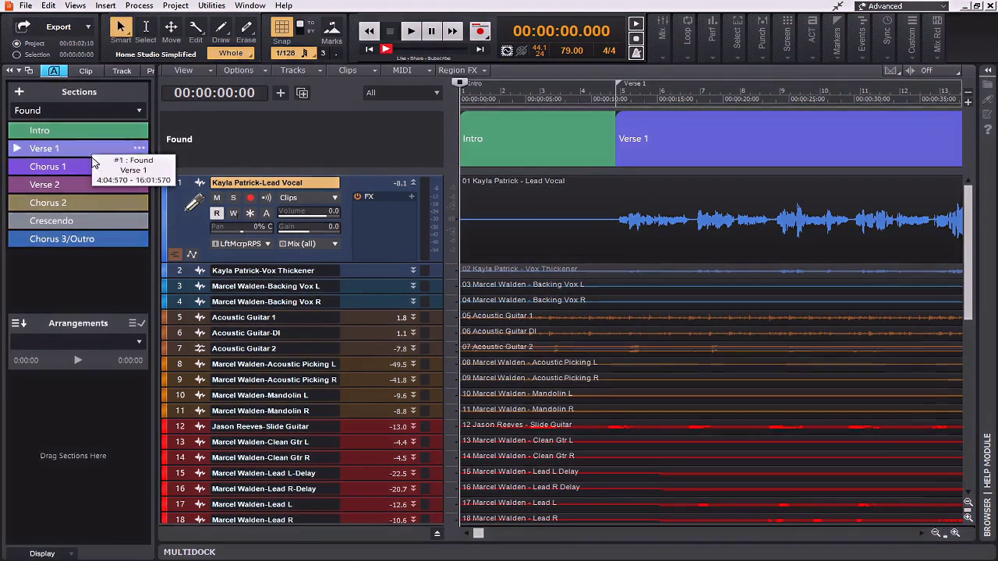
pyautogui.click(139, 130)
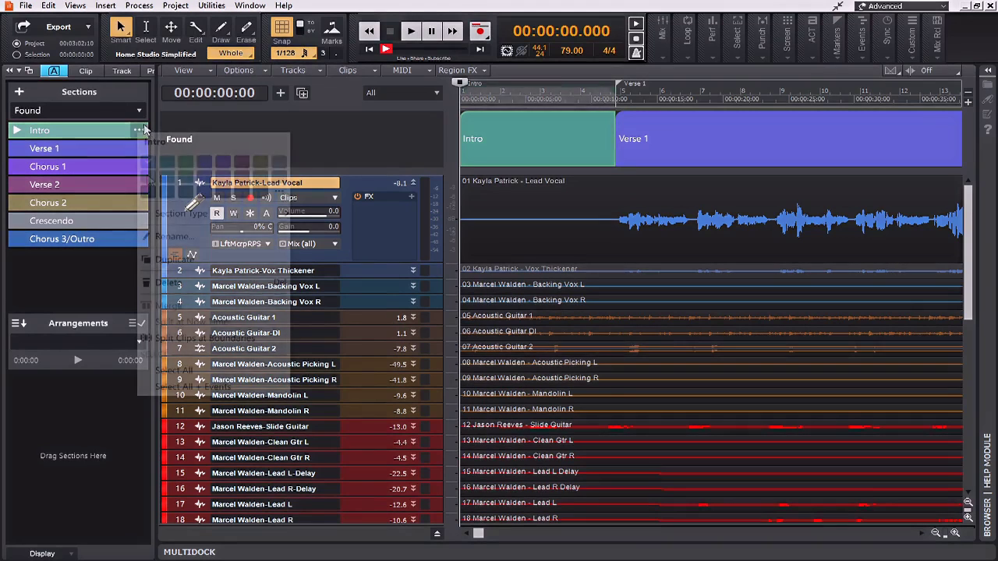
pyautogui.click(148, 179)
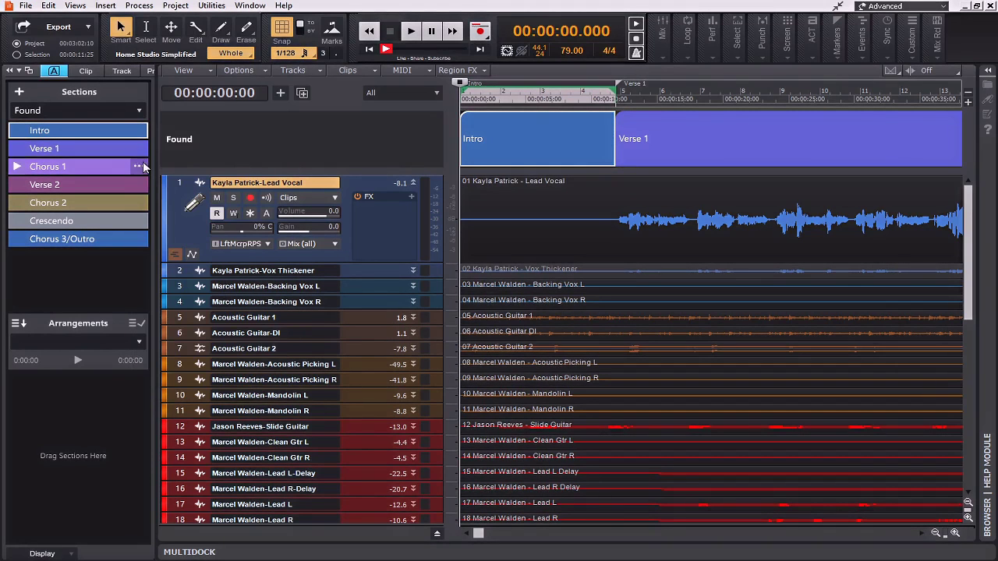
pyautogui.click(139, 148)
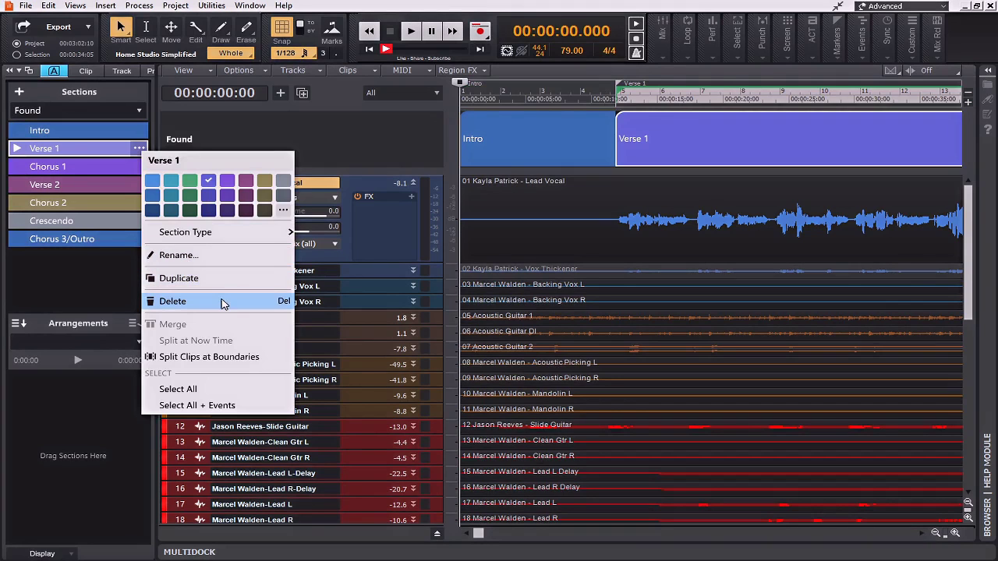
pyautogui.click(88, 261)
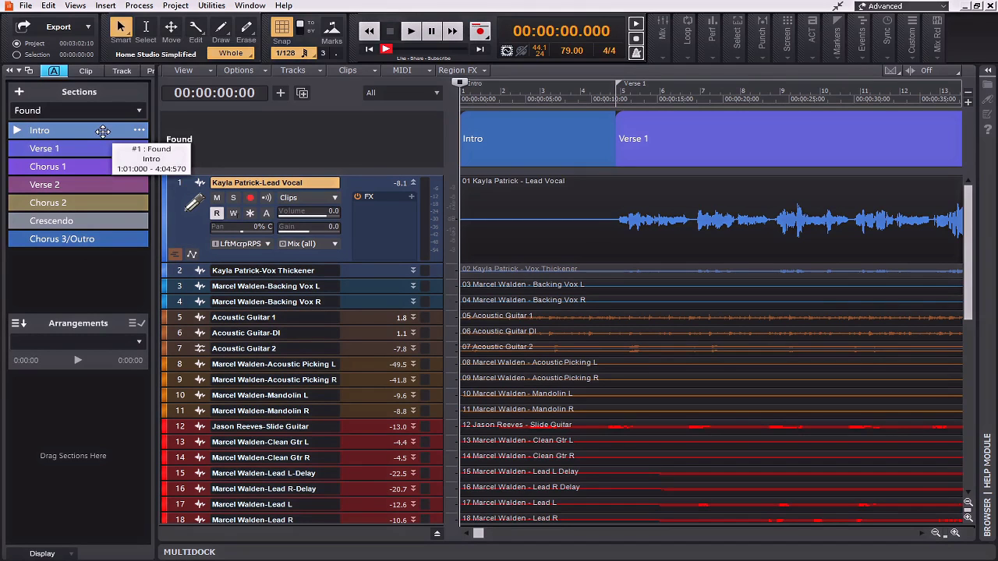
# - Fill Arrangement 1 with Intro, Verse 1, Verse 2 and Chorus 1 in order, running 1:48
pyautogui.moveTo(103, 130); pyautogui.dragTo(86, 382)
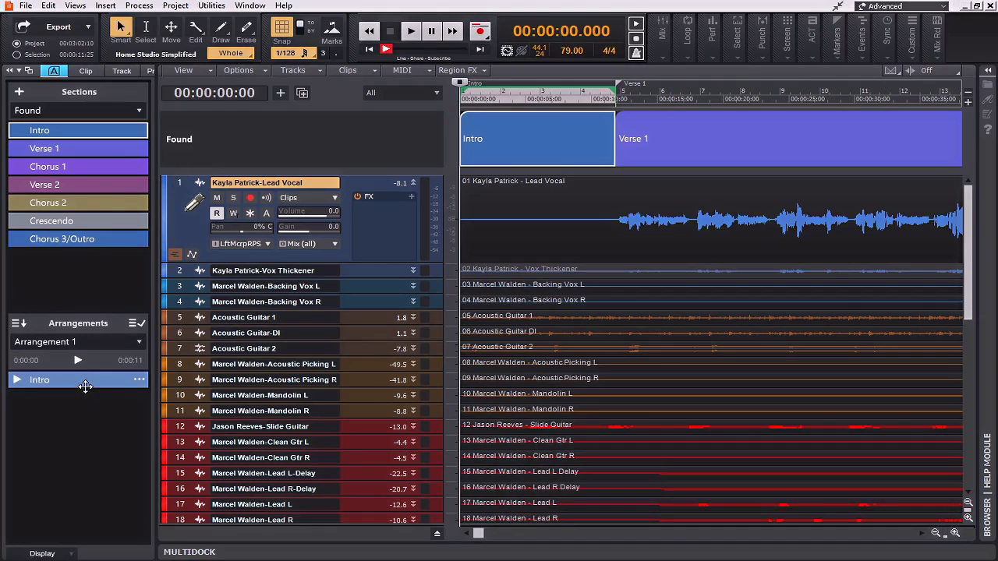
pyautogui.moveTo(70, 148); pyautogui.dragTo(92, 395)
pyautogui.moveTo(70, 185); pyautogui.dragTo(92, 415)
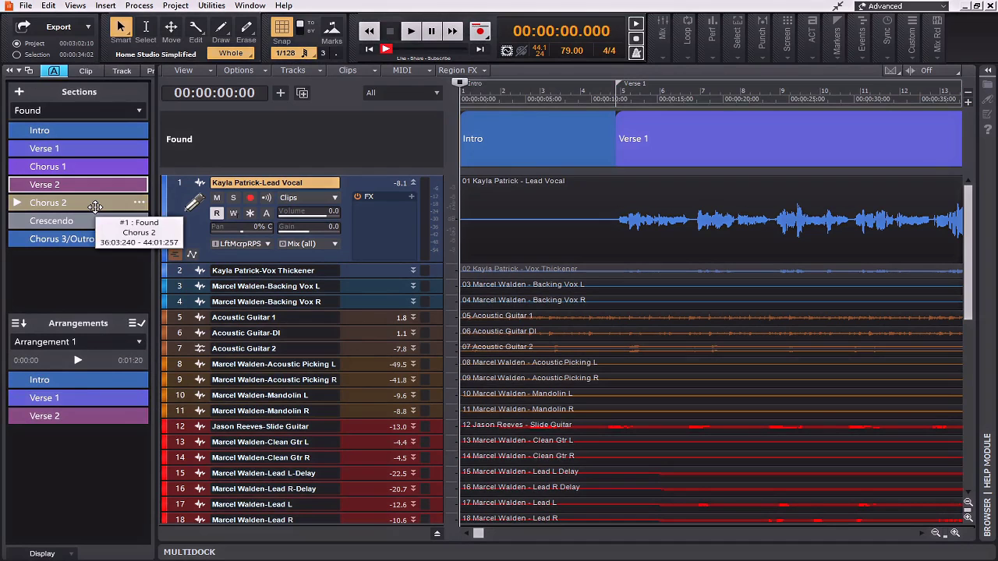
pyautogui.moveTo(99, 164); pyautogui.dragTo(87, 435)
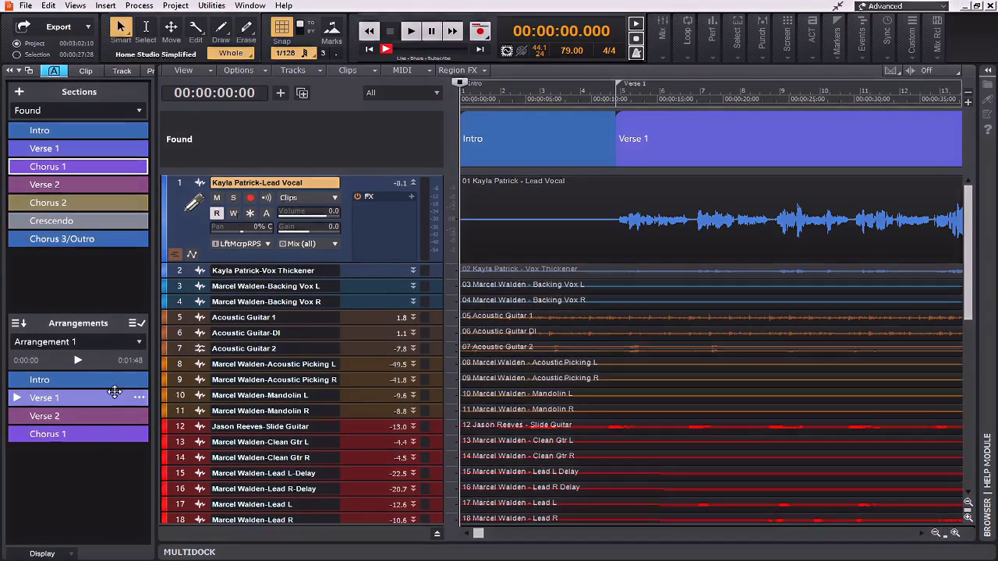
pyautogui.click(138, 343)
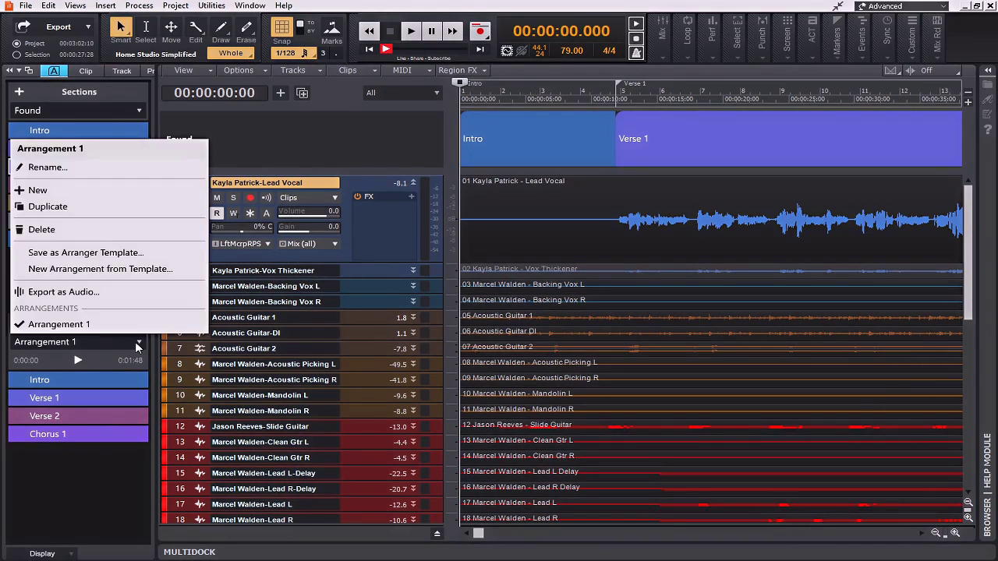
# - Add a new Arrangement 2 holding Intro, Chorus 1 and Verse 1 in order, running 1:13
pyautogui.click(84, 191)
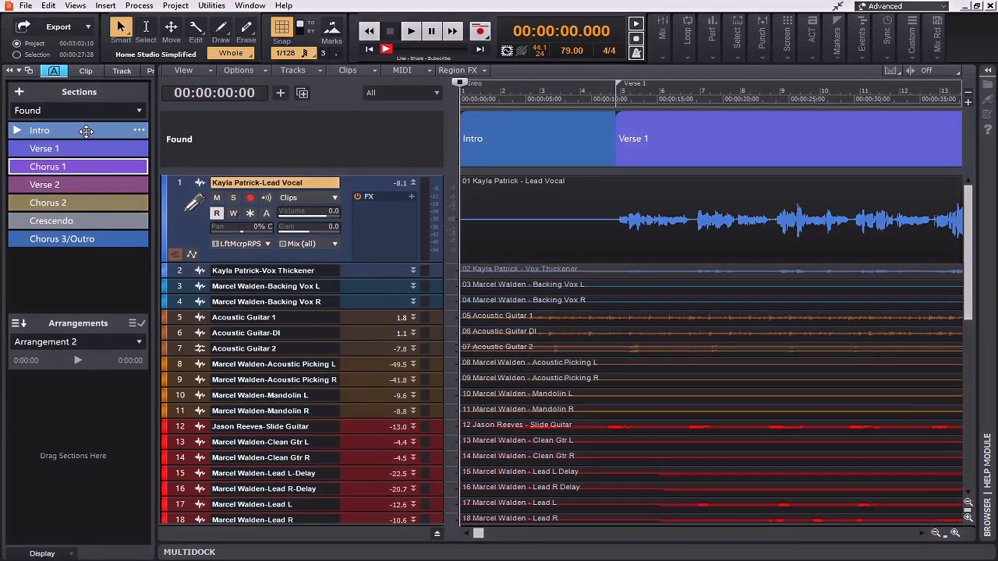
pyautogui.moveTo(81, 131); pyautogui.dragTo(87, 373)
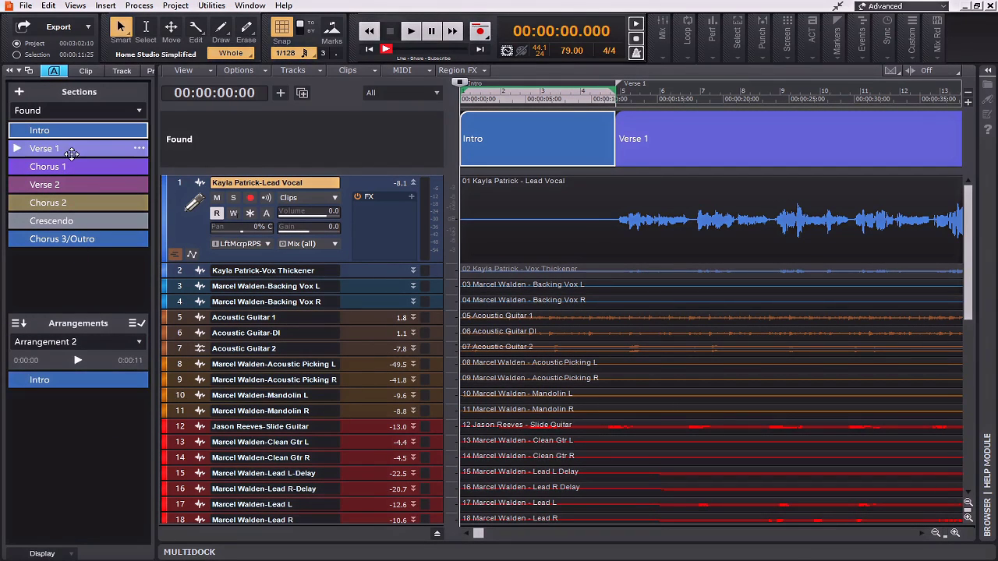
pyautogui.moveTo(71, 159); pyautogui.dragTo(75, 396)
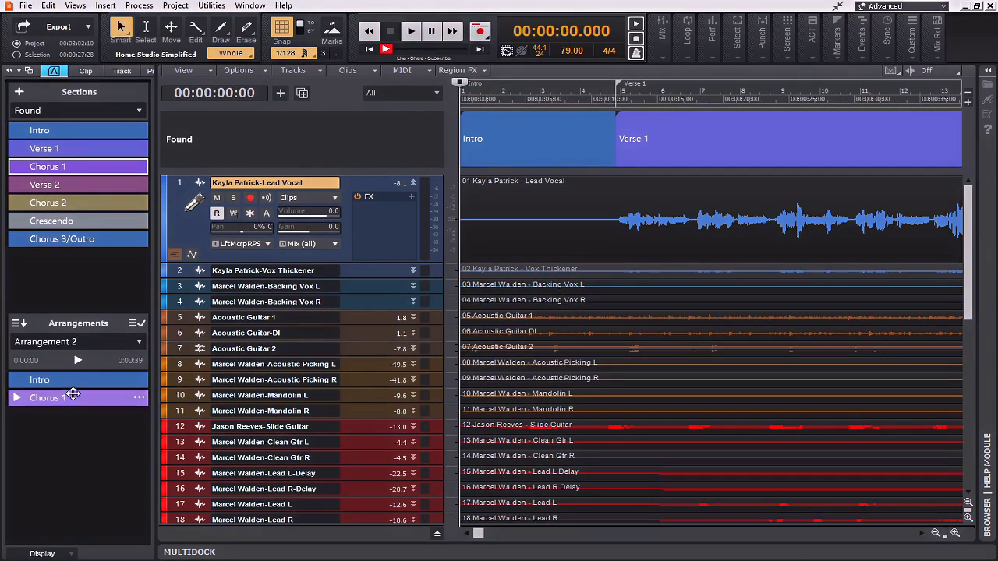
pyautogui.moveTo(68, 148); pyautogui.dragTo(49, 416)
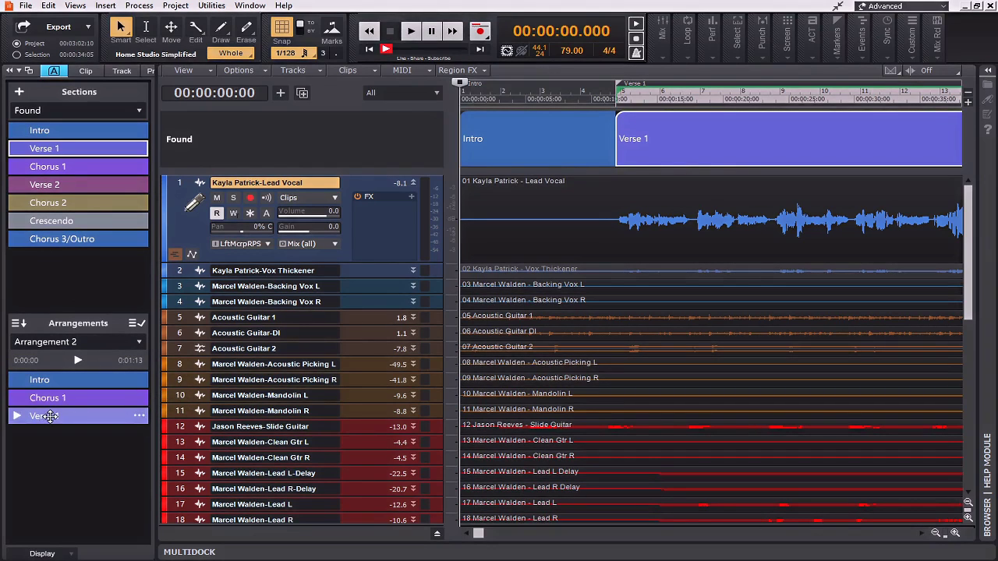
# - Make Arrangement 1 current and preview it from Intro into Verse 1, then stop playback
pyautogui.click(140, 349)
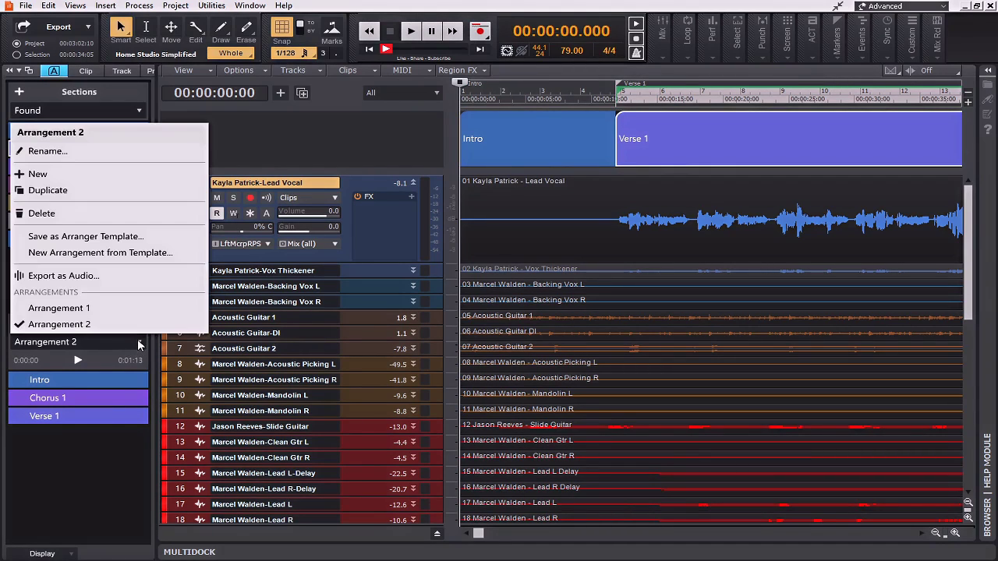
pyautogui.click(71, 311)
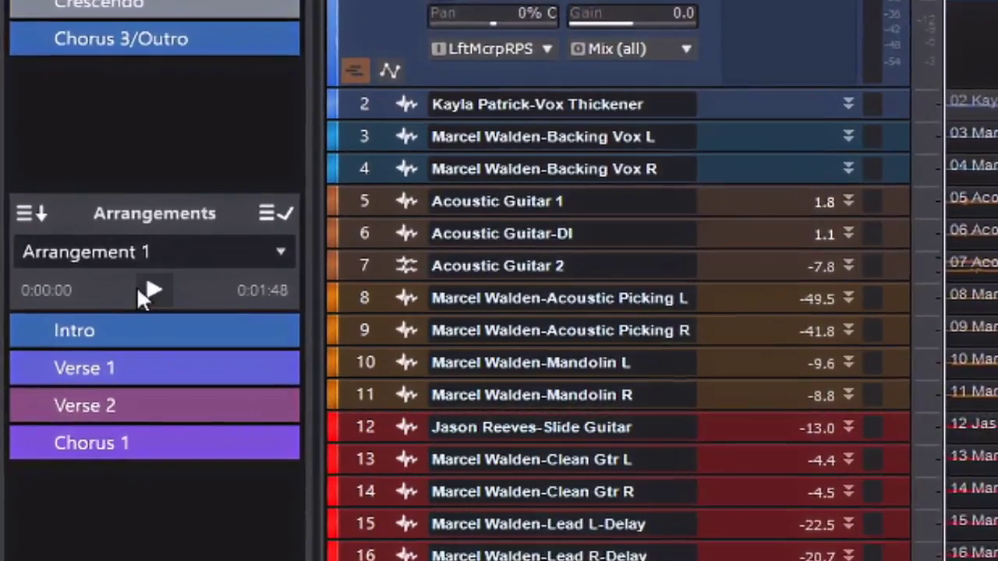
pyautogui.click(89, 346)
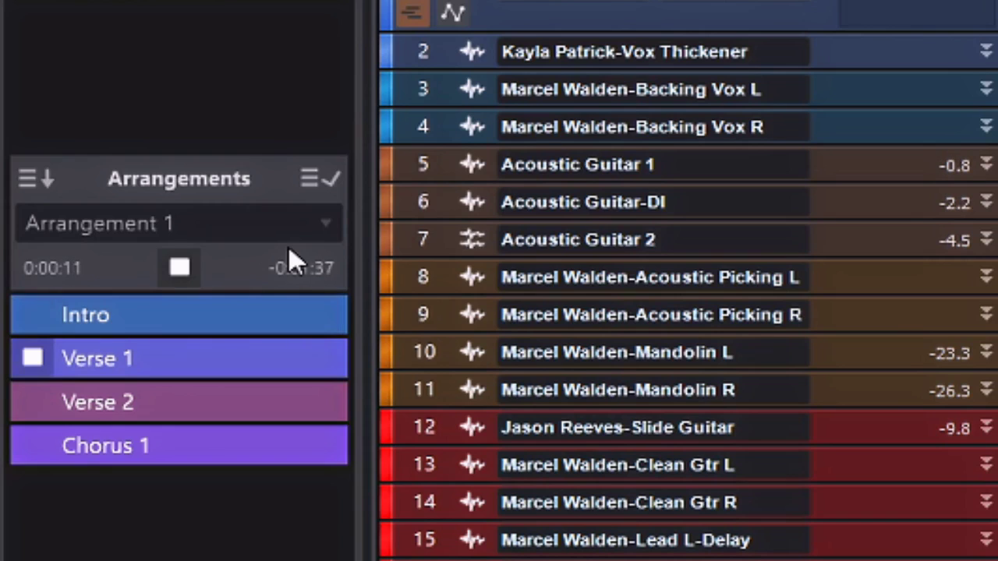
pyautogui.click(180, 267)
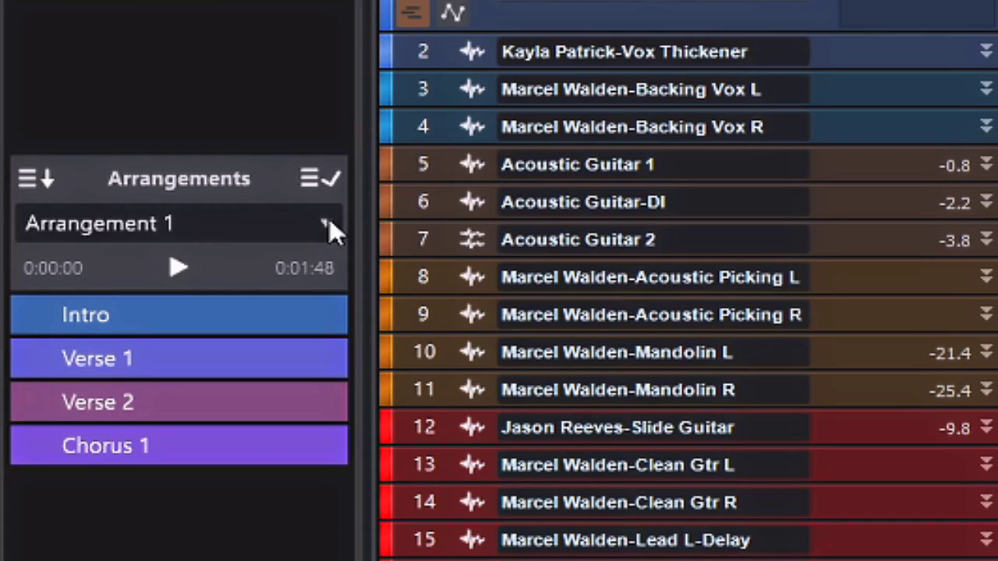
# - Make Arrangement 2 current and preview it from Intro into Chorus 1, then stop playback
pyautogui.click(327, 223)
pyautogui.click(234, 181)
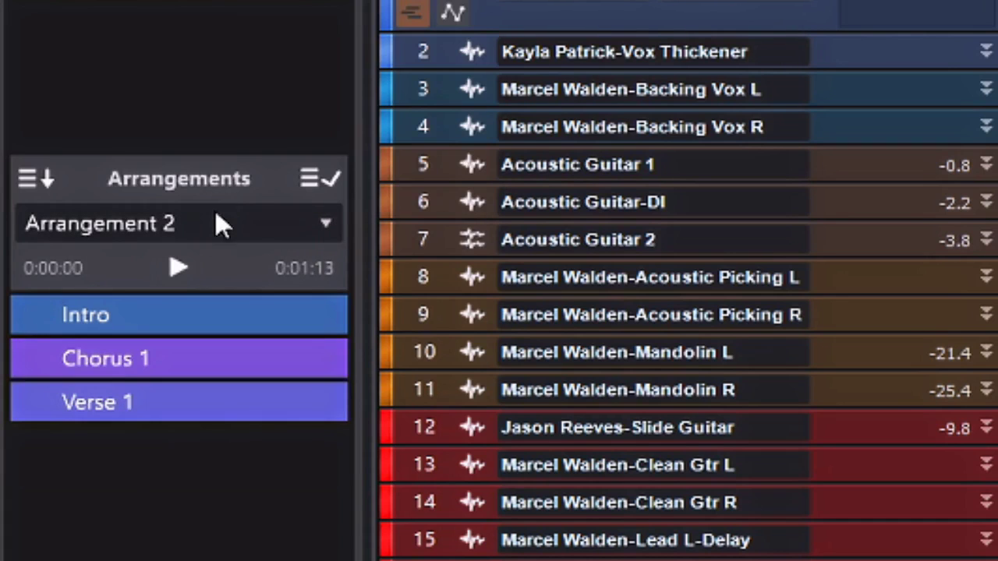
pyautogui.click(178, 268)
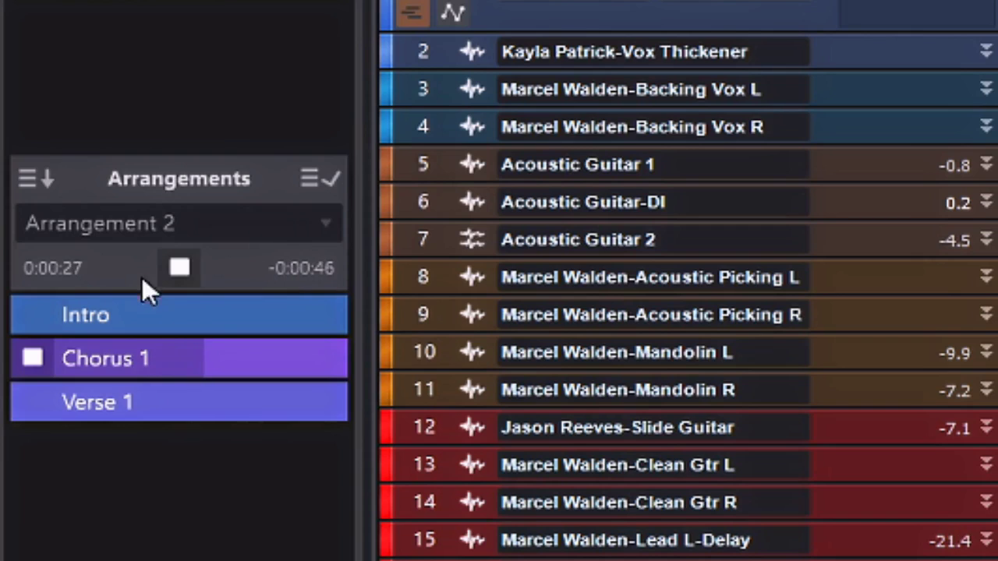
pyautogui.click(179, 270)
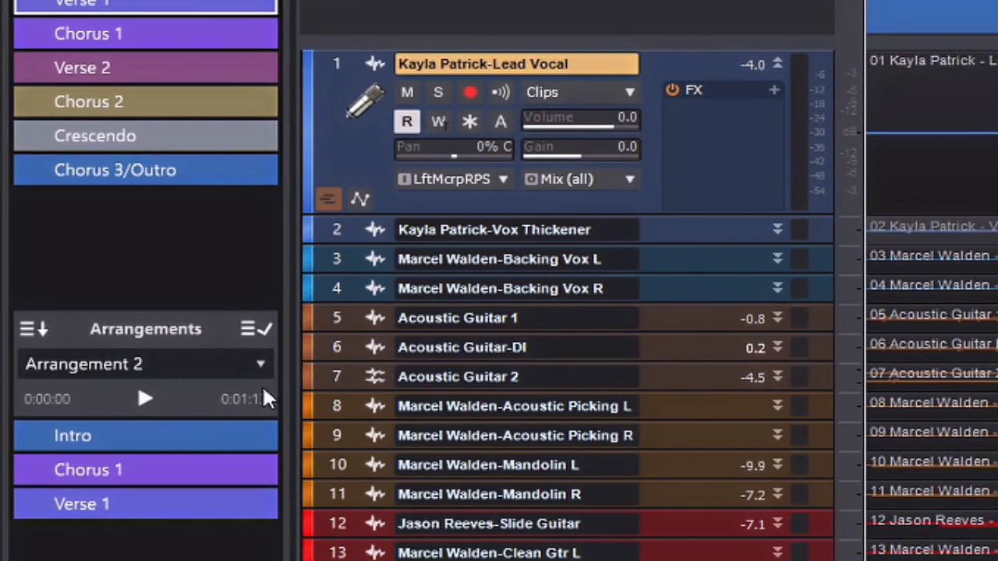
# - Delete Arrangement 2 and create a new arrangement containing all sections
pyautogui.click(260, 364)
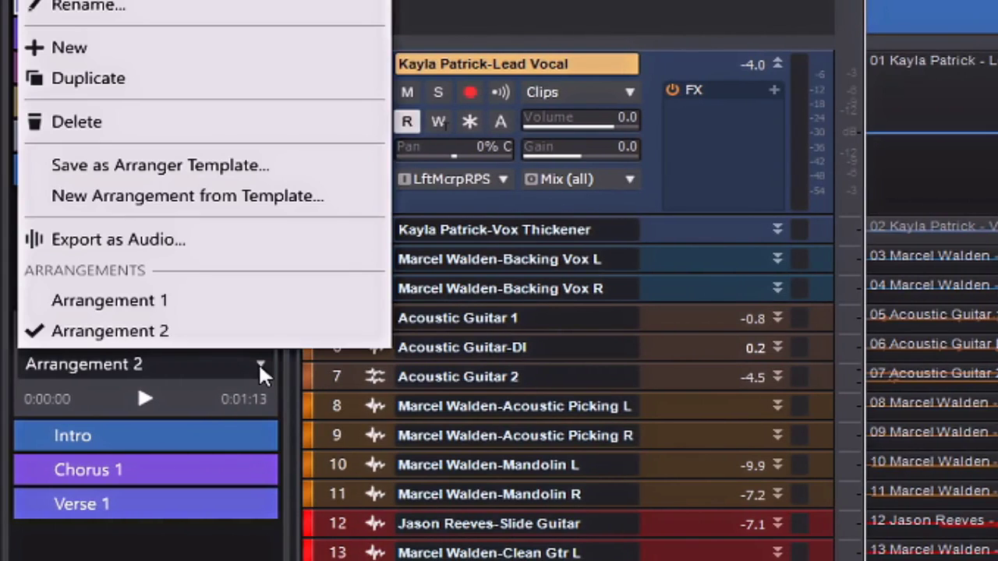
pyautogui.click(178, 134)
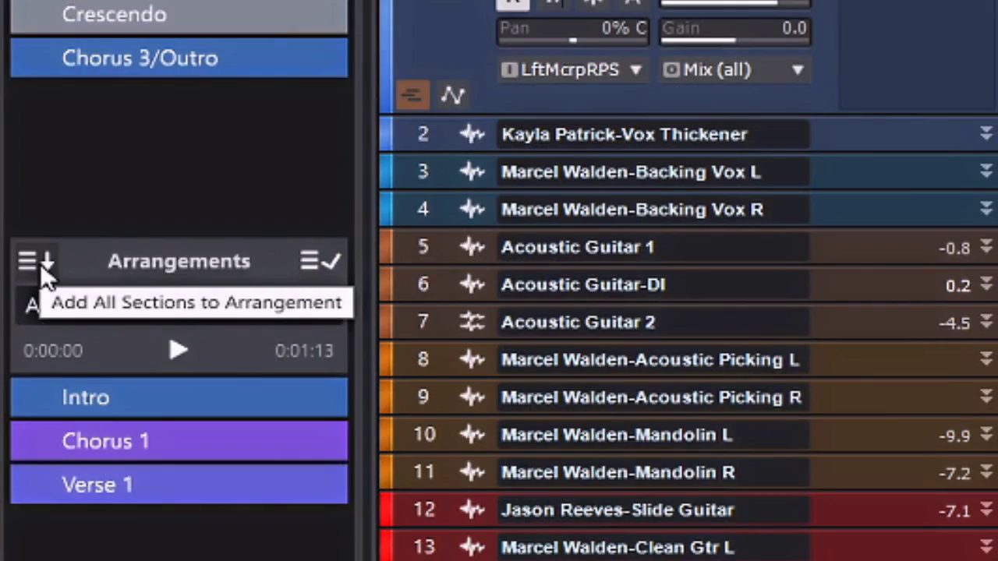
pyautogui.click(43, 264)
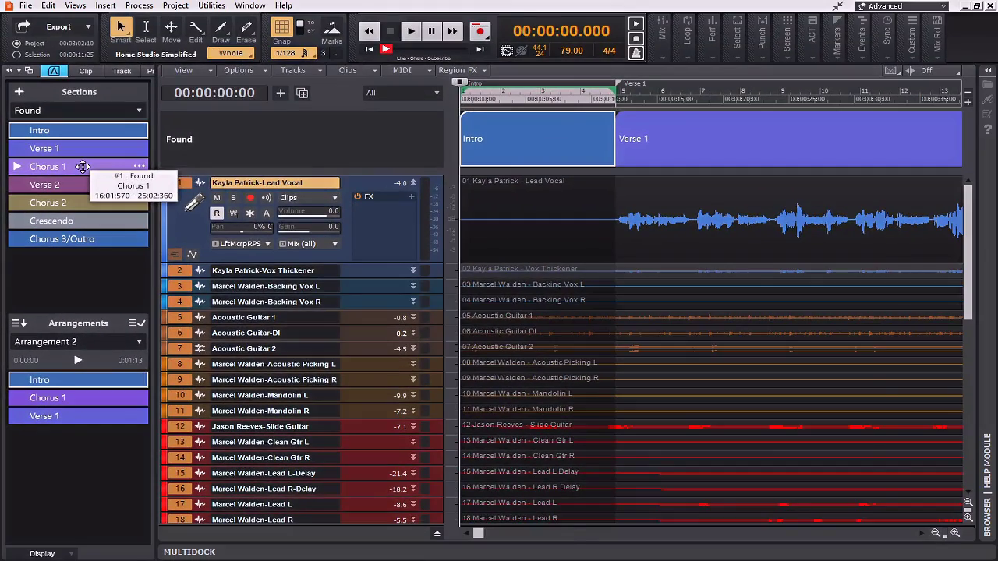
# - Select the sections through Chorus 2 and append them to Arrangement 2, running 3:24
pyautogui.click(82, 166)
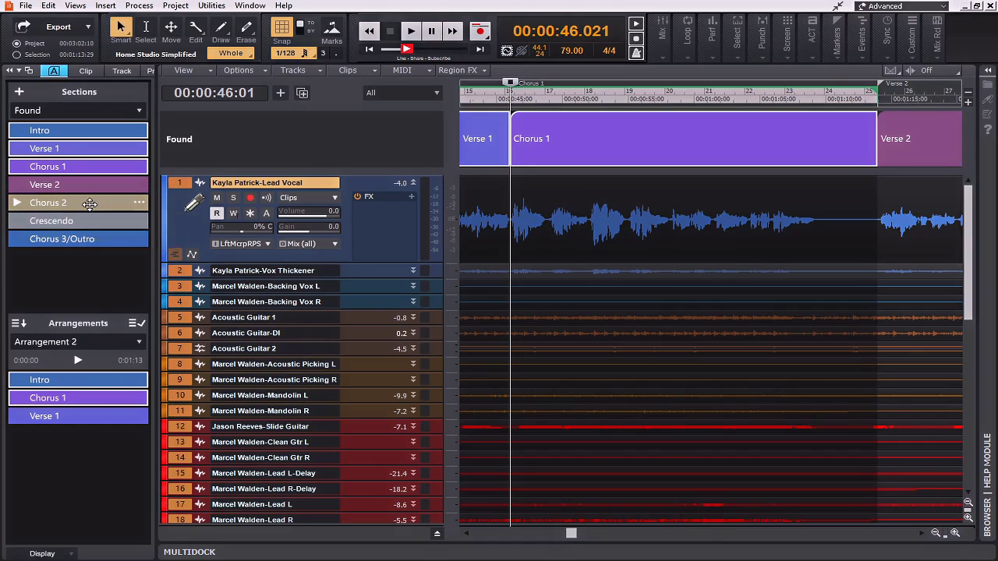
pyautogui.click(90, 203)
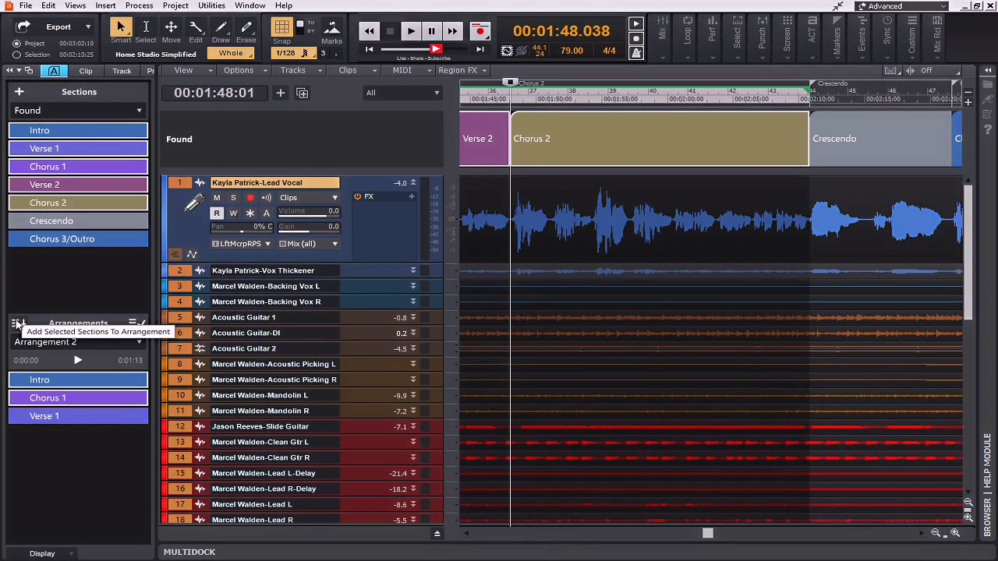
pyautogui.click(17, 323)
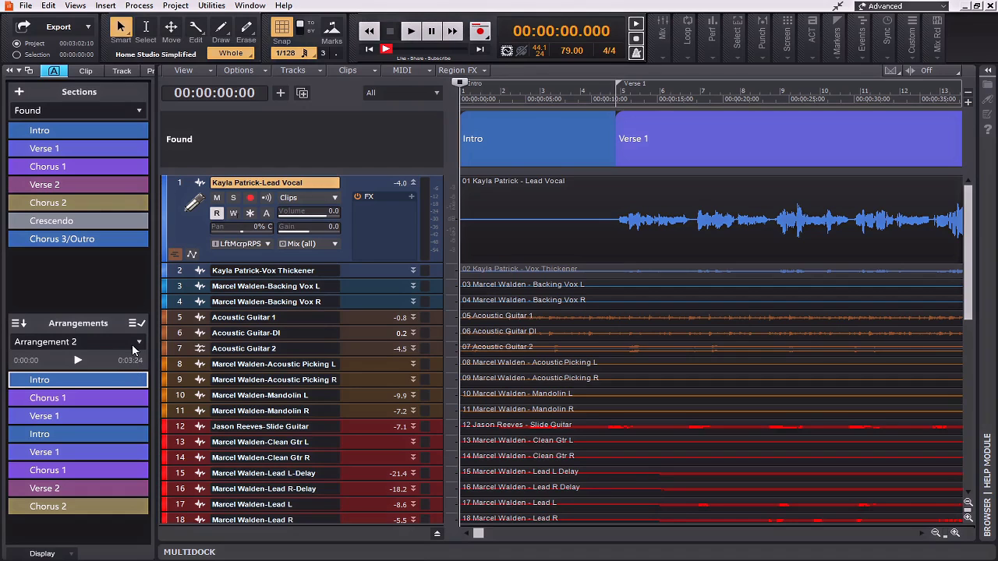
# - Review Arrangement 2's Export as Audio settings and cancel without exporting
pyautogui.click(140, 343)
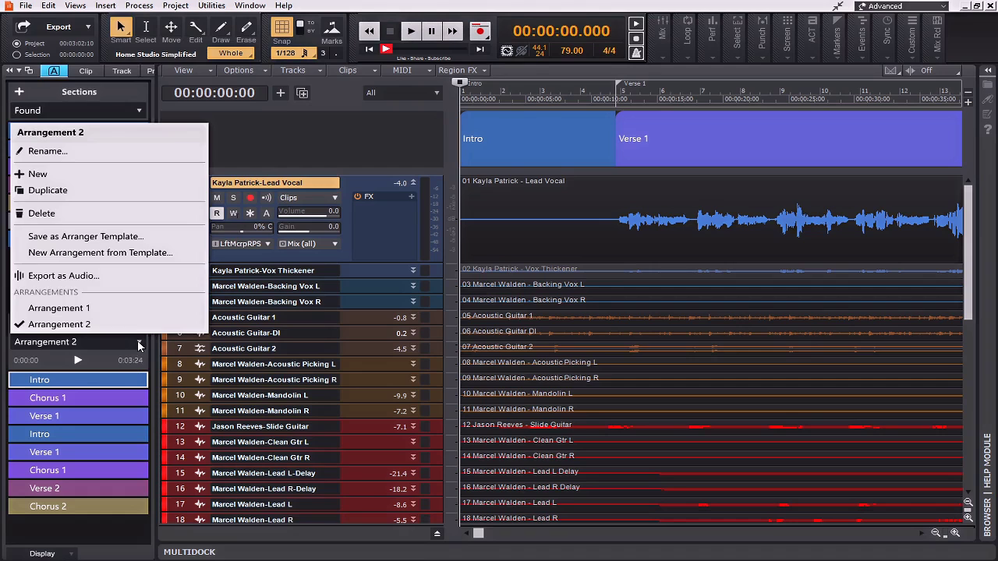
pyautogui.click(146, 277)
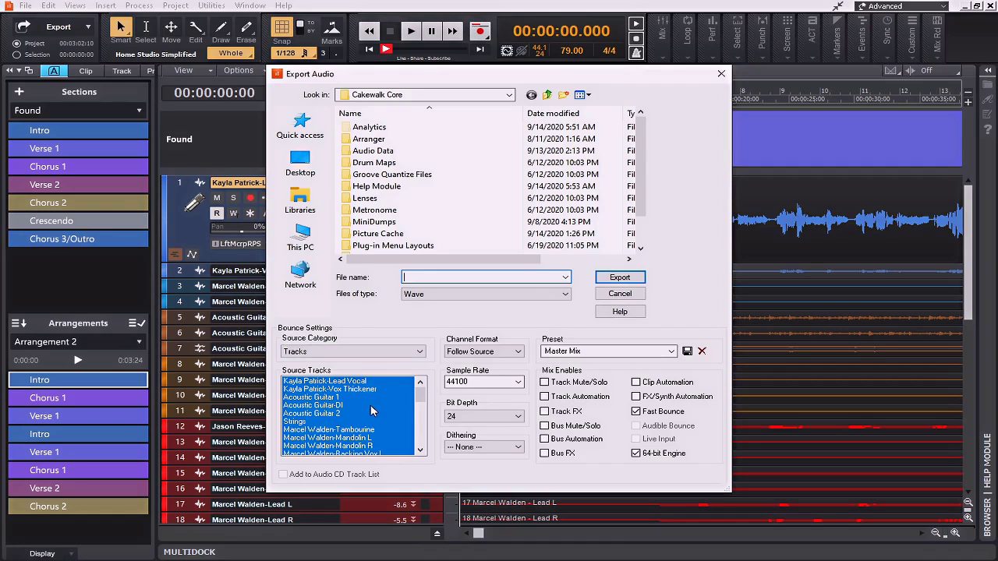
pyautogui.press('Escape')
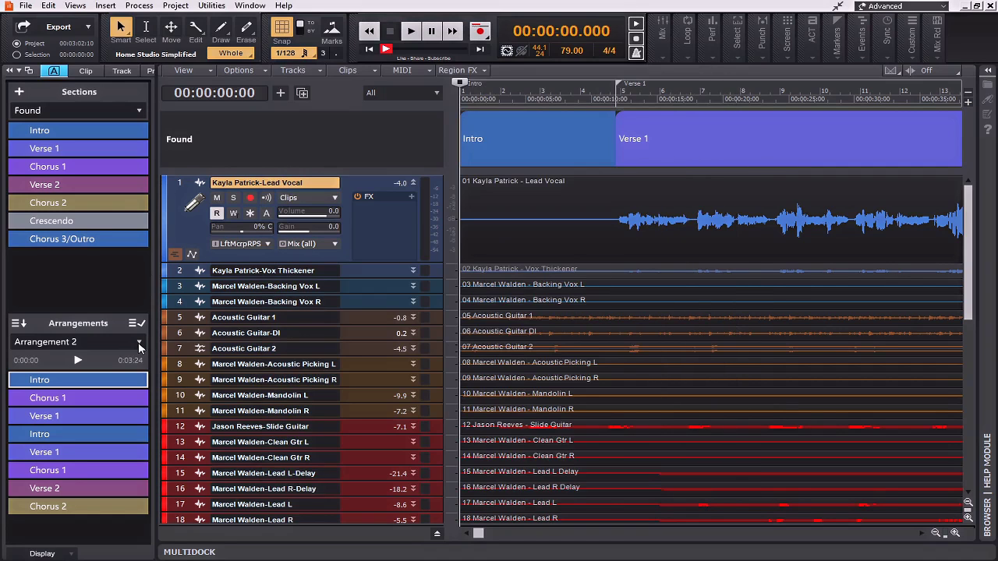
pyautogui.click(139, 344)
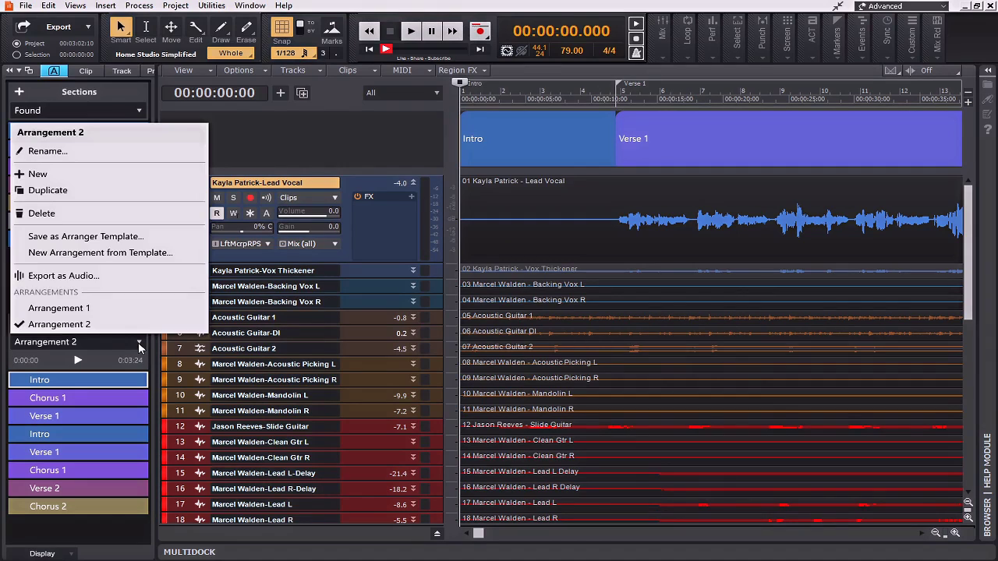
# - Delete Arrangement 2 and Arrangement 1
pyautogui.click(54, 222)
pyautogui.click(138, 345)
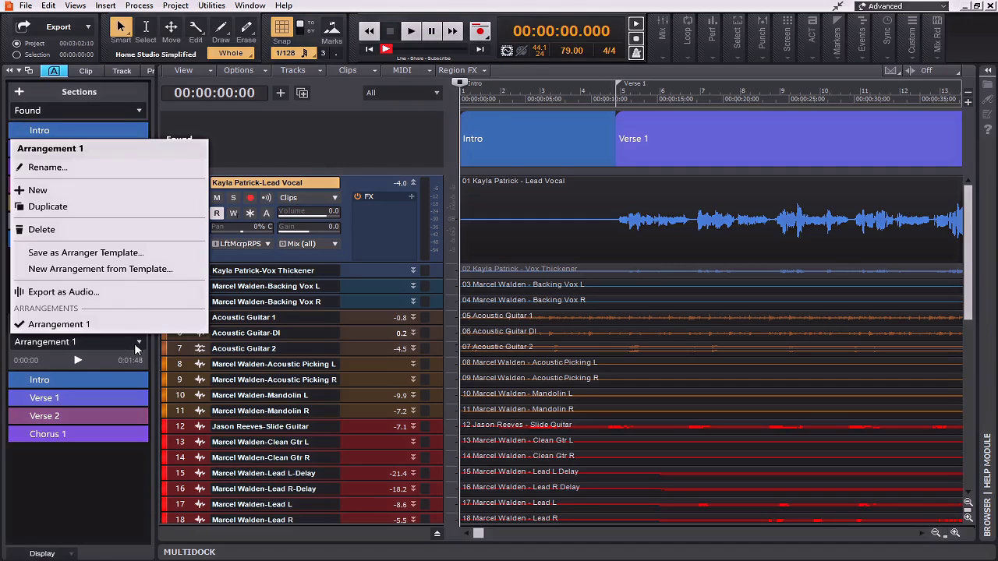
pyautogui.click(66, 229)
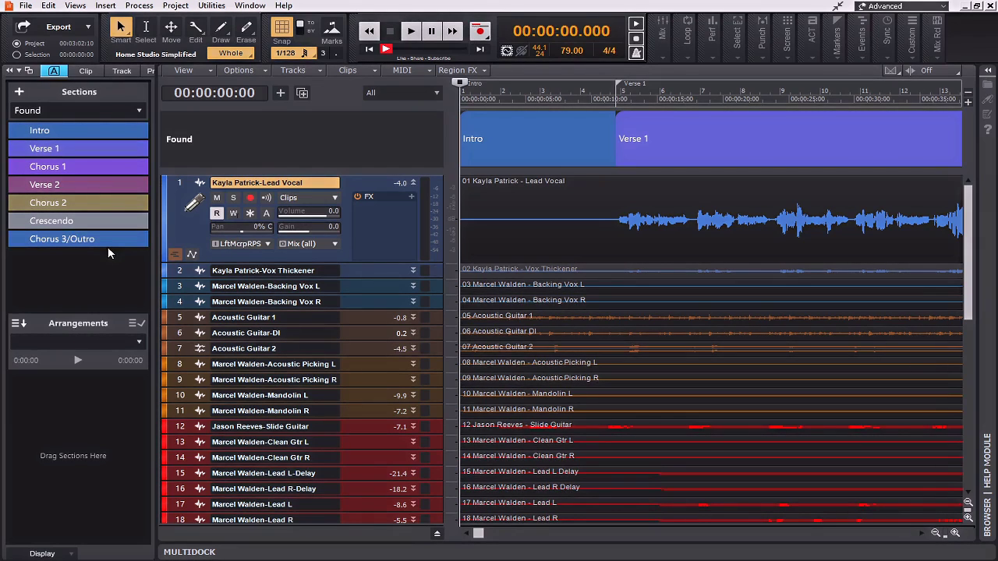
# - Audition the Intro section, then the Crescendo section, stopping playback after each
pyautogui.click(17, 131)
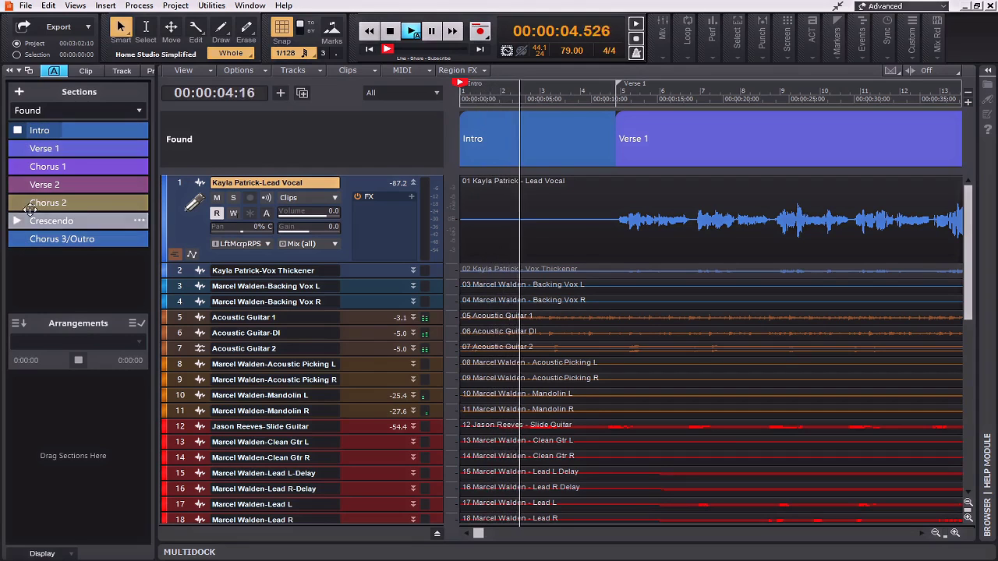
pyautogui.click(17, 131)
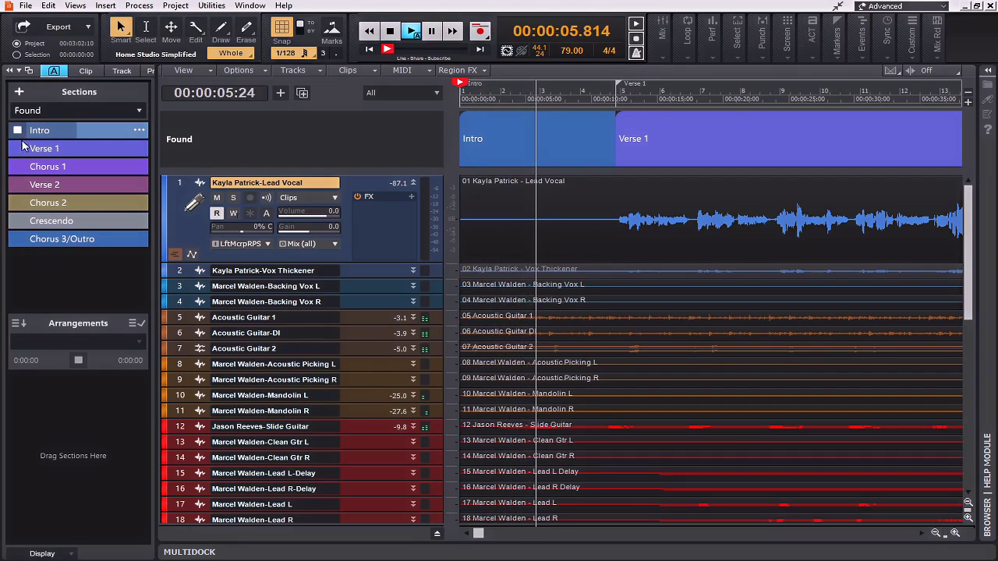
pyautogui.click(19, 222)
pyautogui.click(17, 222)
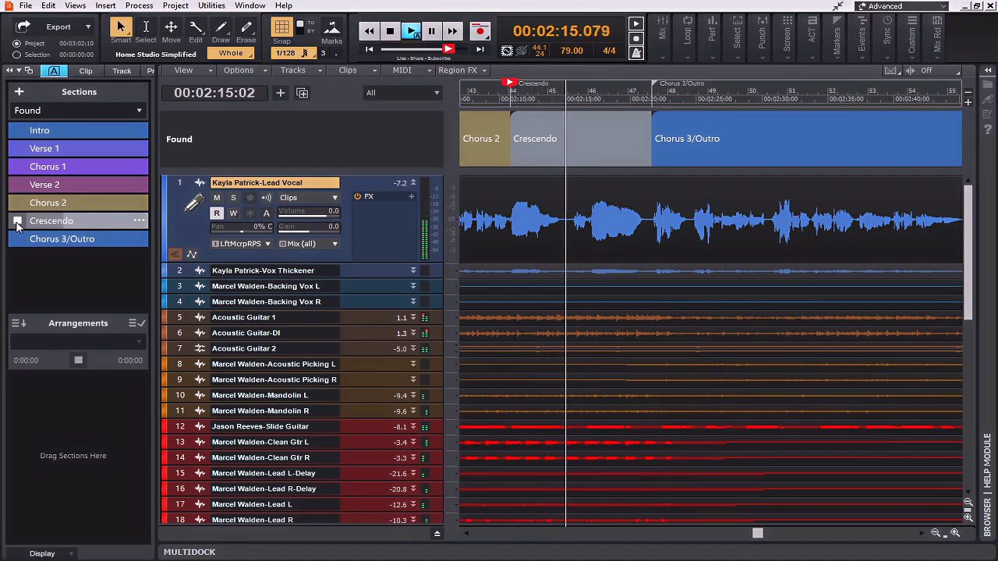
pyautogui.click(17, 222)
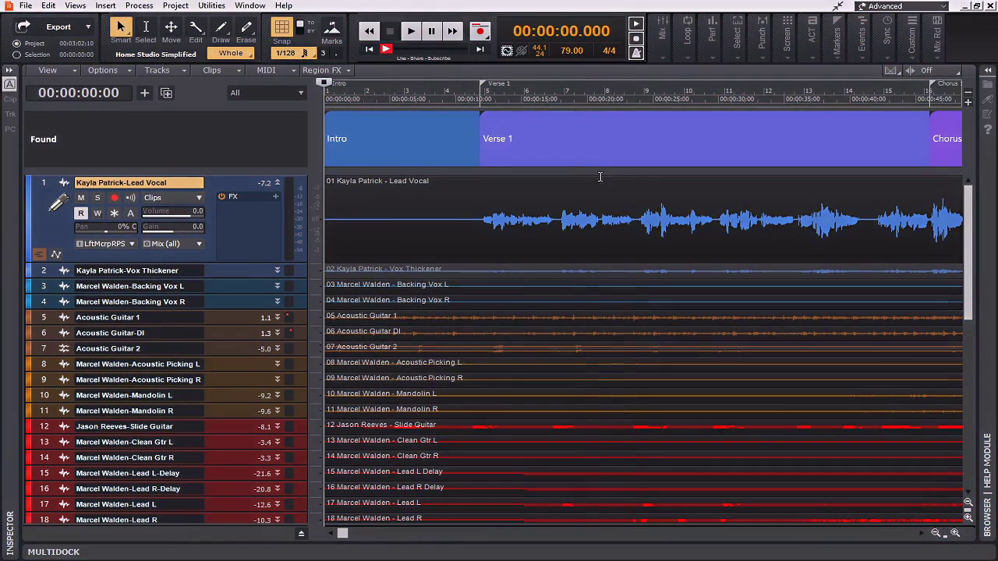
# - Create Section 10 from a two-bar time range inside Verse 1
pyautogui.moveTo(413, 97); pyautogui.dragTo(544, 96)
pyautogui.moveTo(559, 237); pyautogui.dragTo(641, 243)
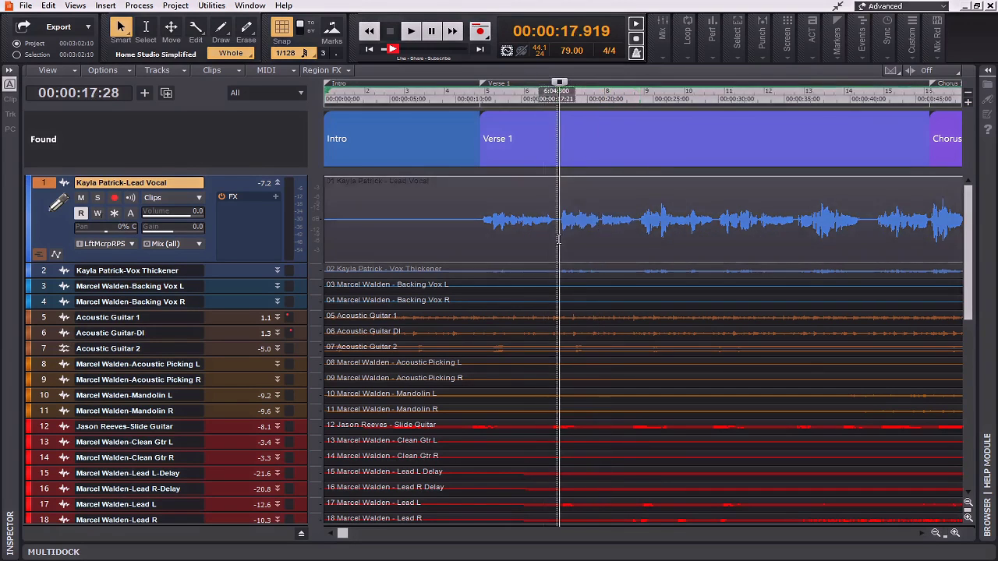
pyautogui.moveTo(559, 242); pyautogui.dragTo(637, 242)
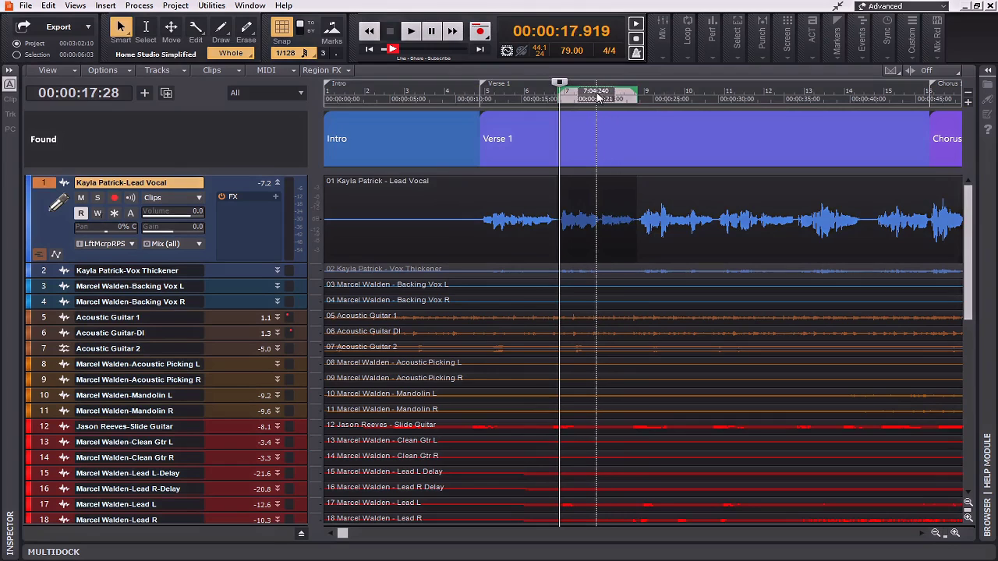
pyautogui.rightClick(598, 98)
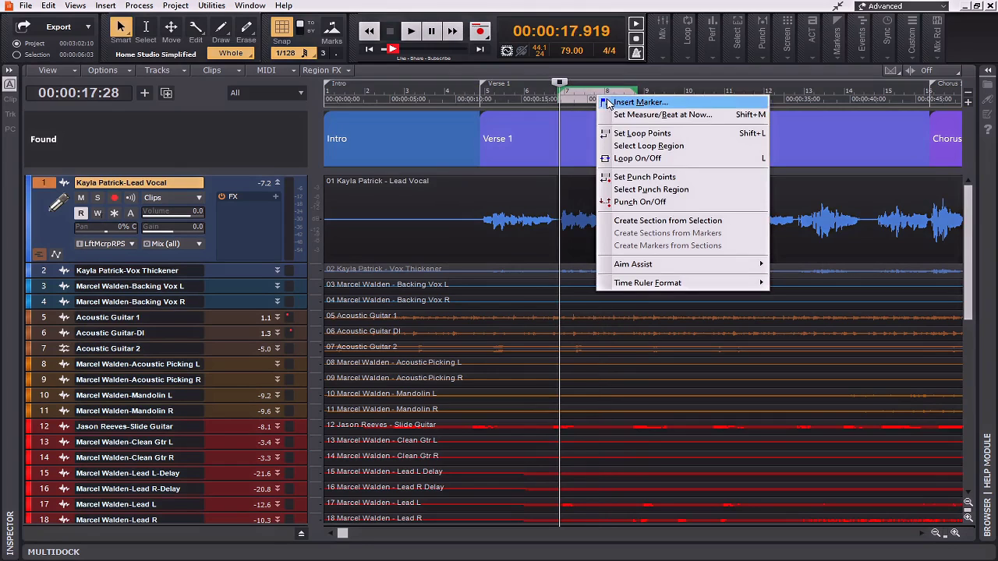
pyautogui.click(736, 226)
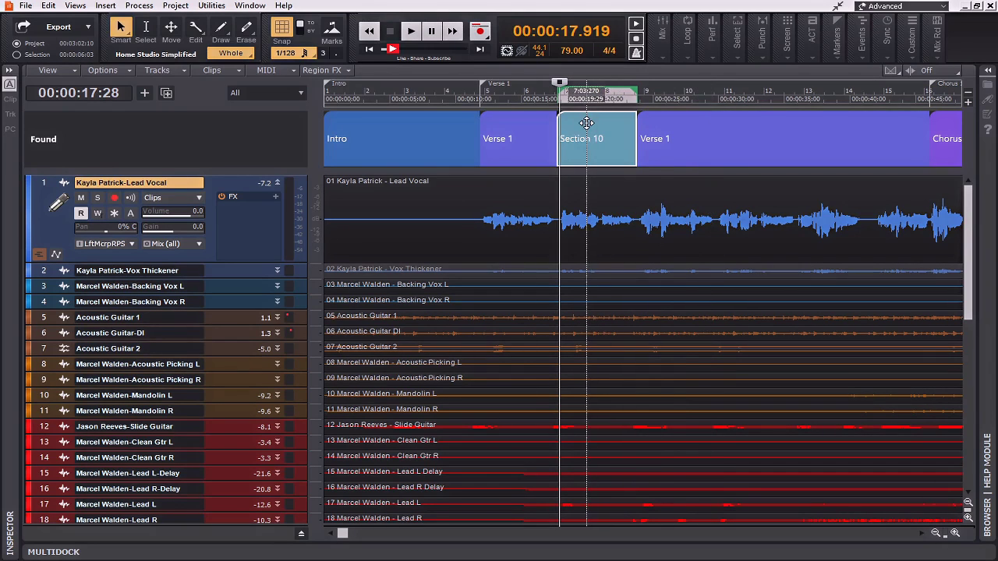
# - Move Section 10 to just before the chorus
pyautogui.moveTo(587, 123); pyautogui.dragTo(682, 138)
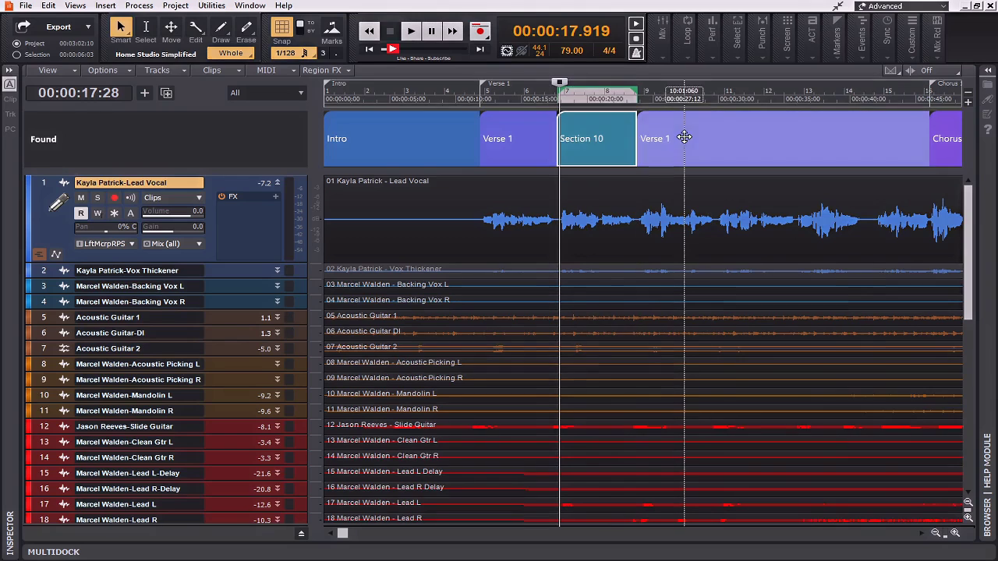
pyautogui.click(583, 132)
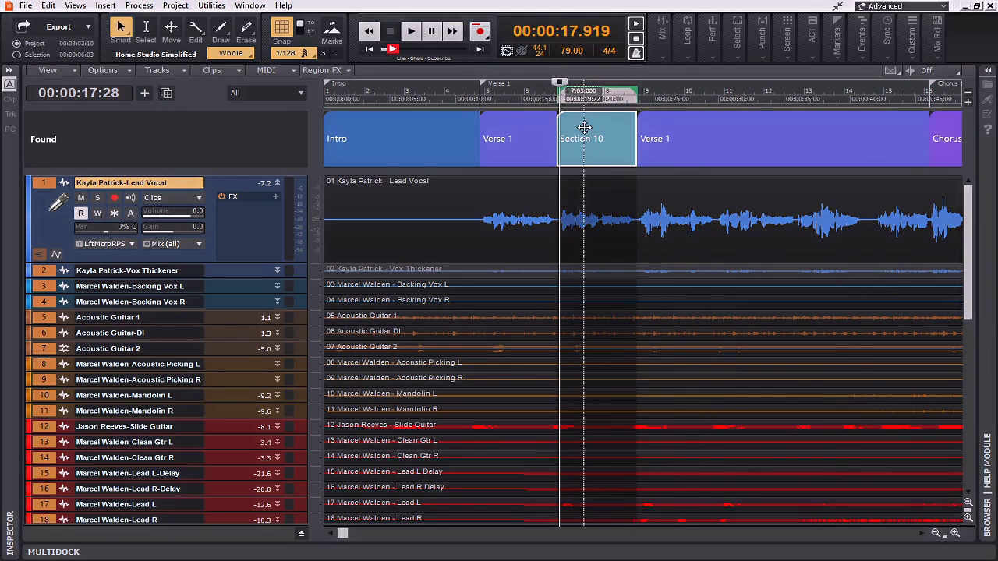
pyautogui.moveTo(584, 127)
pyautogui.mouseDown()
pyautogui.moveTo(877, 138)
pyautogui.moveTo(585, 138)
pyautogui.mouseUp()
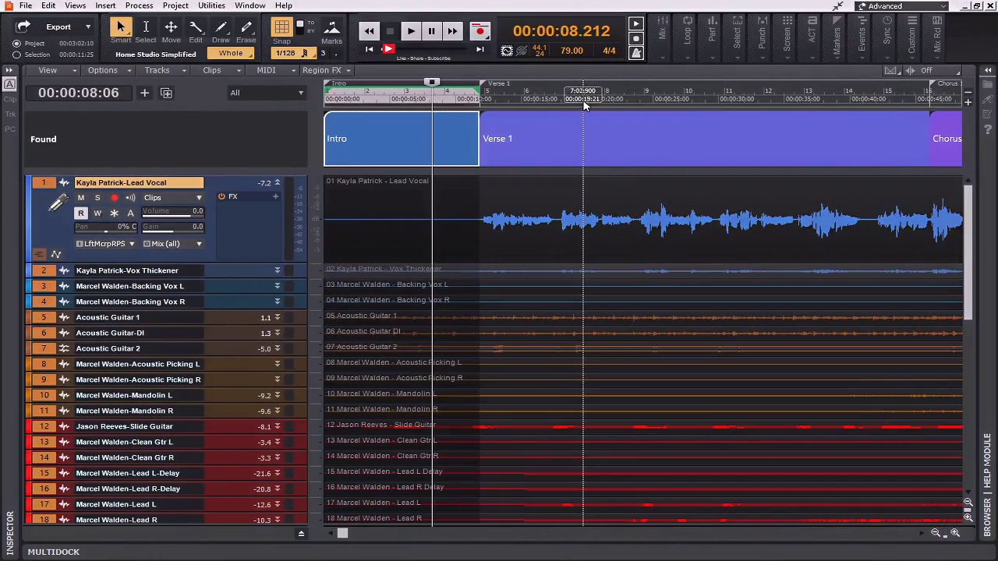
# - Move the Intro section and undo, then resize its end back to 4:04:060, meeting Verse 1
pyautogui.click(383, 134)
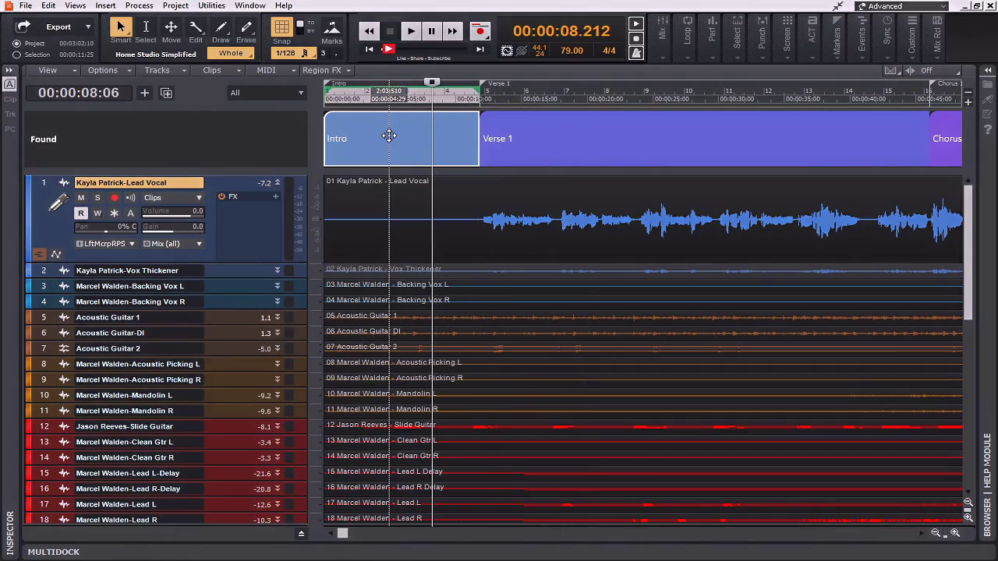
pyautogui.moveTo(389, 136); pyautogui.dragTo(459, 145)
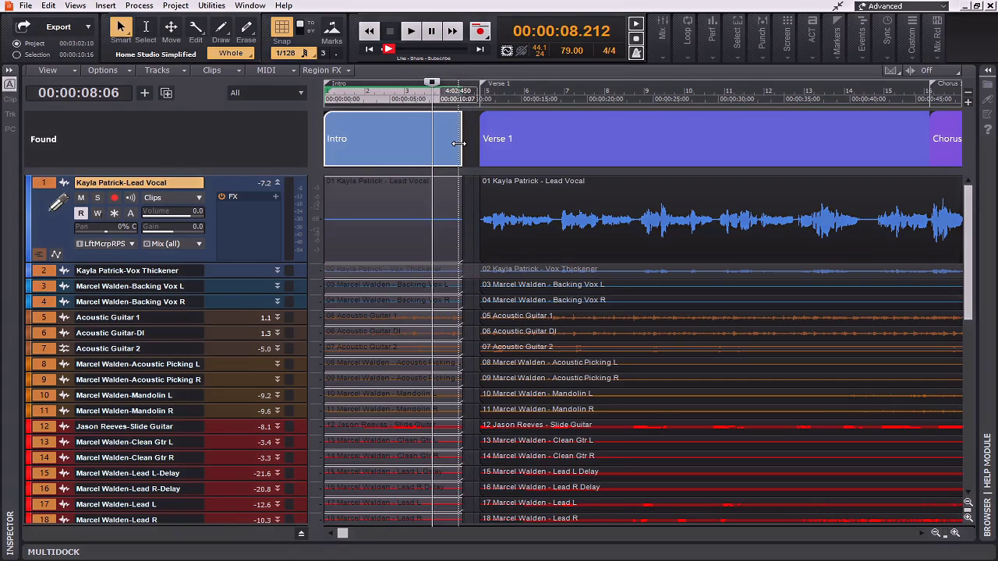
pyautogui.hotkey('ctrl', 'z')
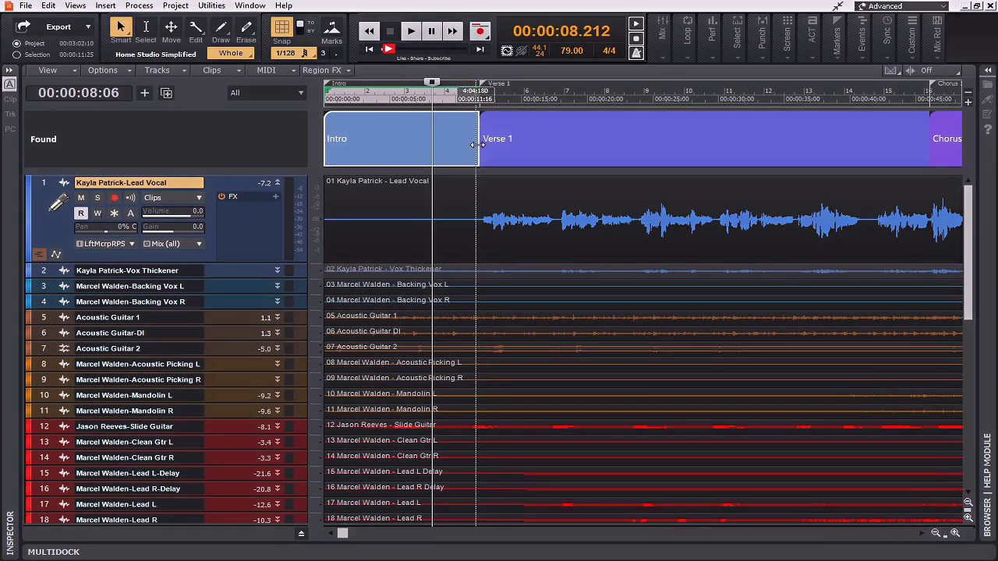
pyautogui.moveTo(478, 145); pyautogui.dragTo(388, 151)
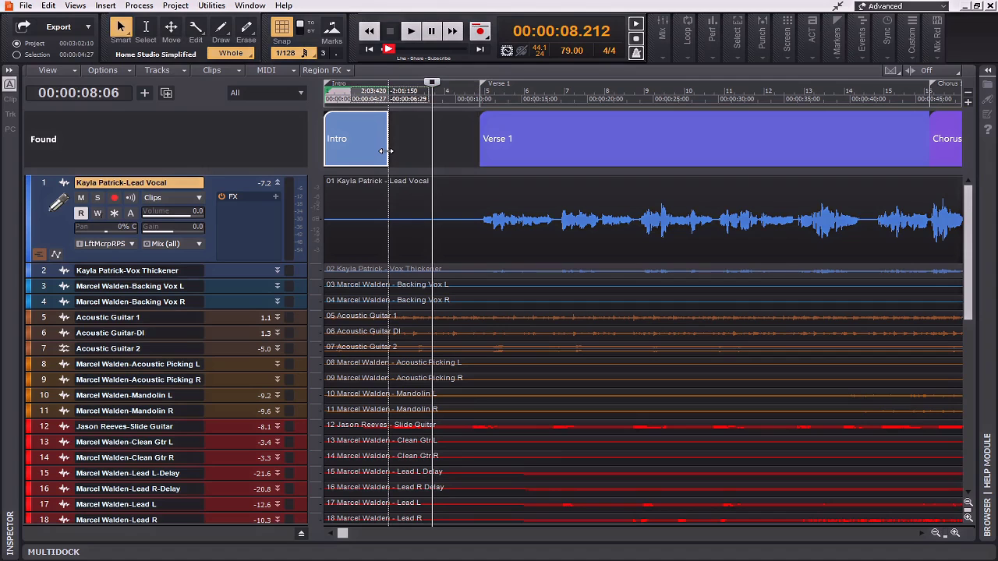
pyautogui.moveTo(387, 151); pyautogui.dragTo(479, 161)
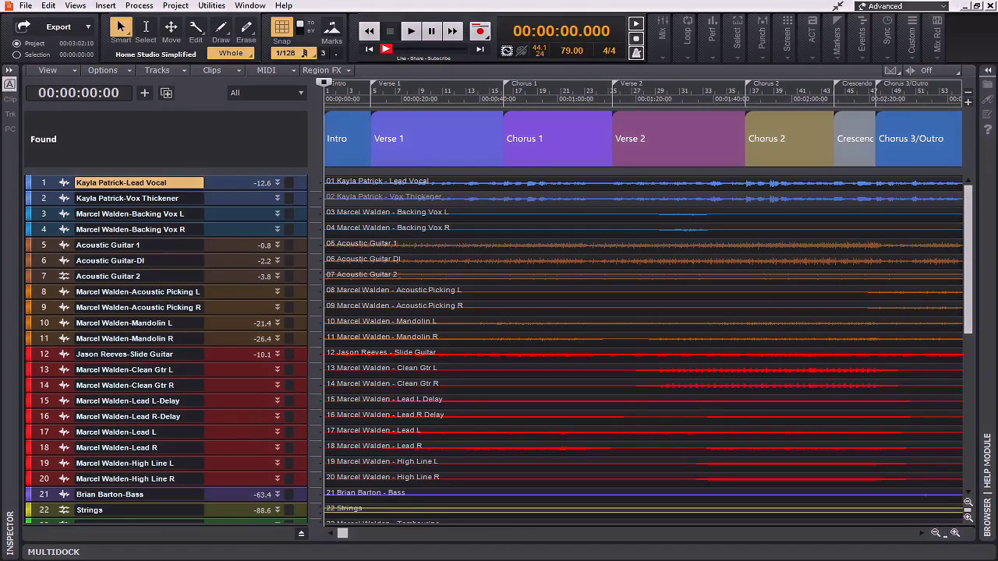